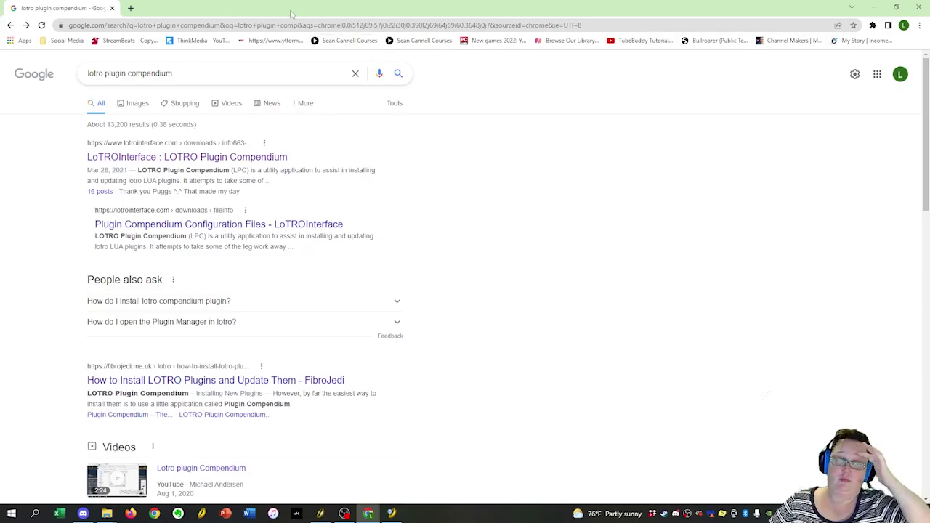
- Look up "lotro plugin compendium" in a new browser tab and open its LoTROInterface download page
{"action": "left_click", "coordinate": [131, 8]}
{"action": "type", "text": "lo"}
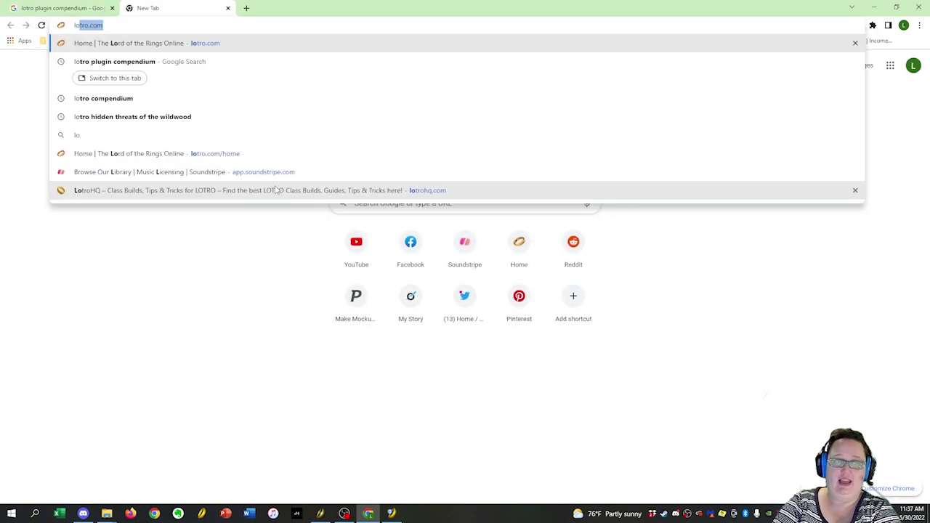
{"action": "type", "text": "tro plugin compendi"}
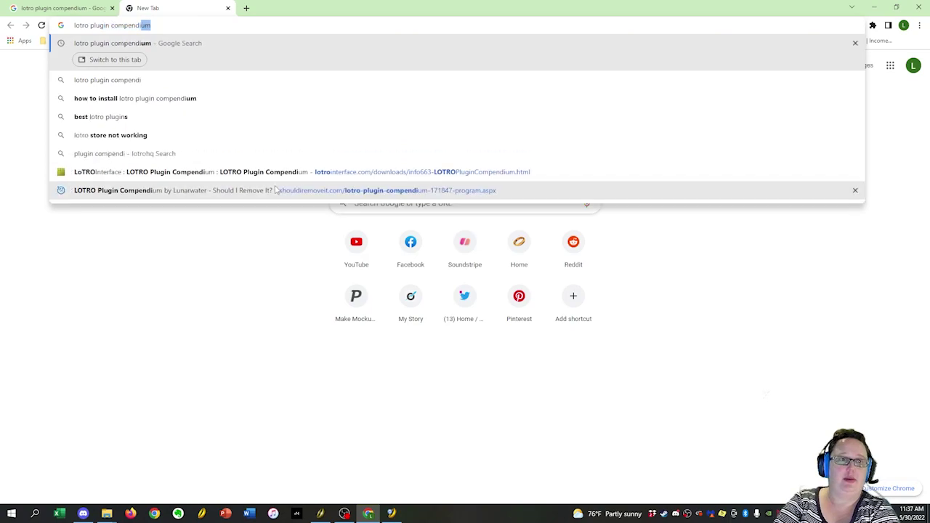
{"action": "type", "text": "um"}
{"action": "key", "text": "Return"}
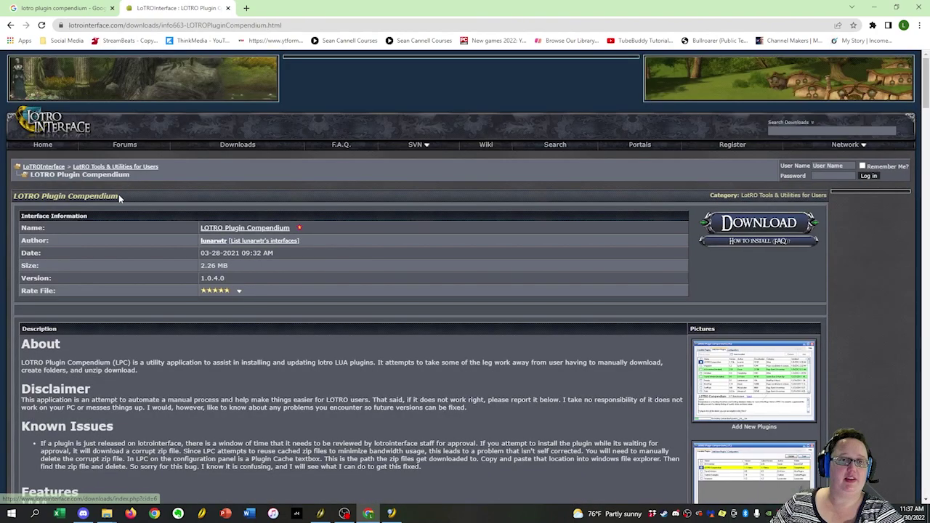
- Download the LOTRO Plugin Compendium zip file from its LoTROInterface page
{"action": "scroll", "coordinate": [189, 323], "scroll_direction": "down", "scroll_amount": 1}
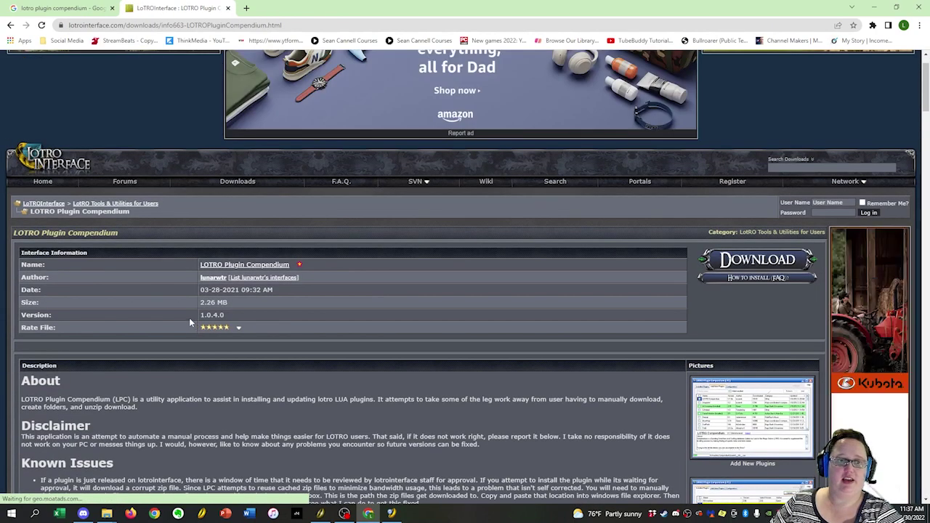
{"action": "scroll", "coordinate": [218, 305], "scroll_direction": "down", "scroll_amount": 2}
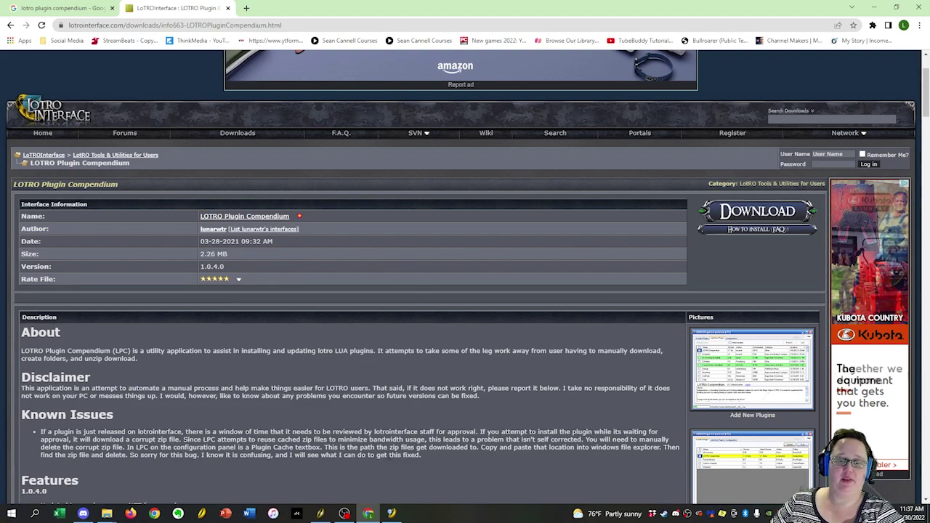
{"action": "left_click", "coordinate": [758, 211]}
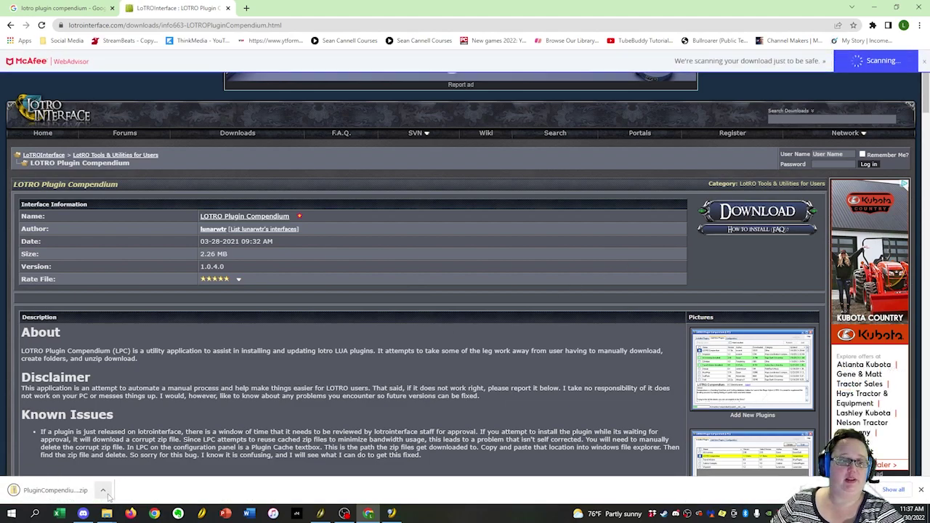
- Run setup.exe from the downloaded PluginCompendiumSetup-1.0.4.0 (2).zip, cancel the setup wizard and minimize the archive window
{"action": "left_click", "coordinate": [102, 497]}
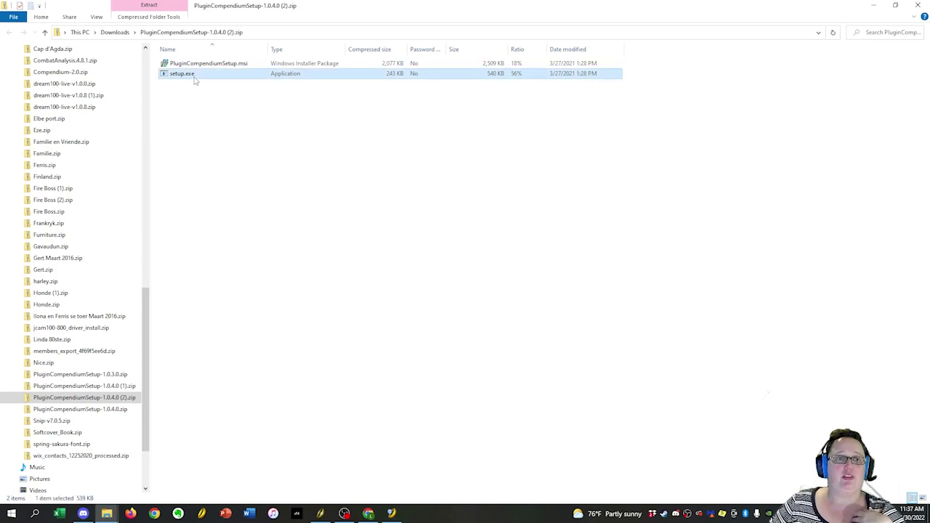
{"action": "double_click", "coordinate": [194, 77]}
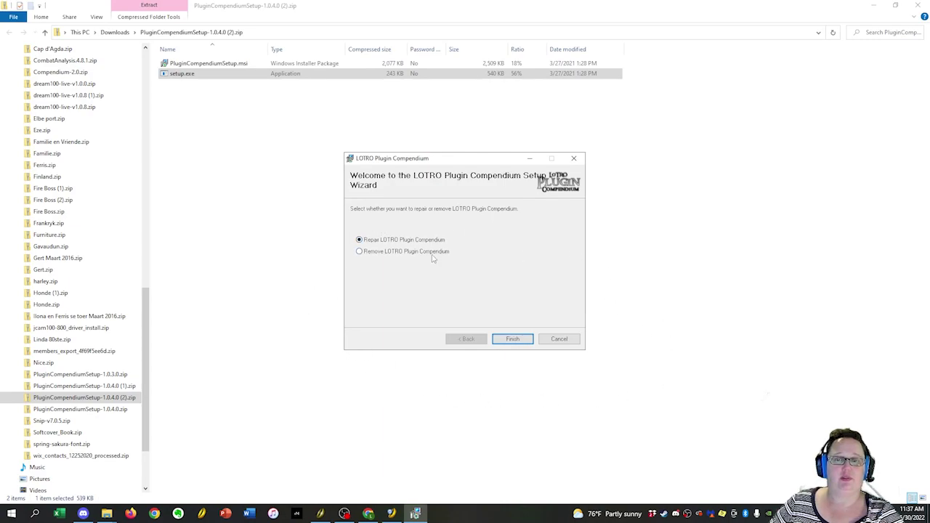
{"action": "left_click", "coordinate": [560, 339]}
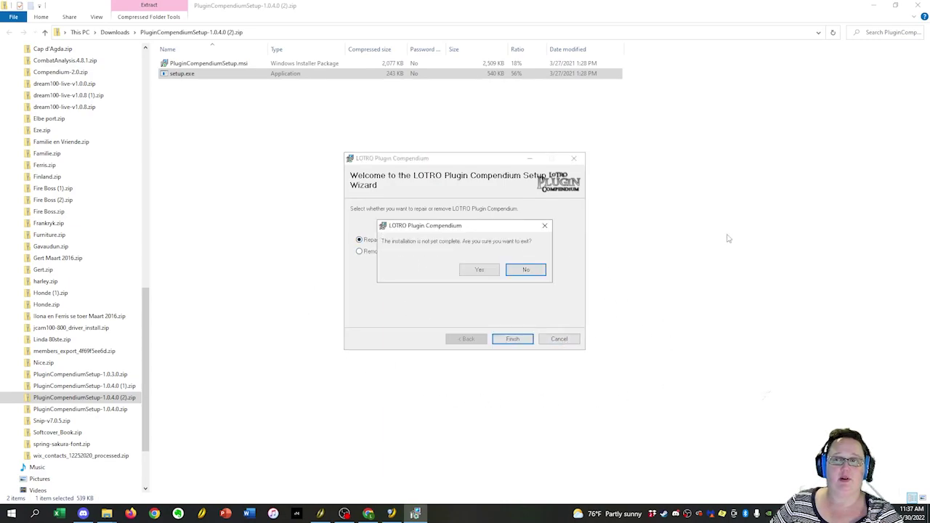
{"action": "left_click", "coordinate": [480, 270]}
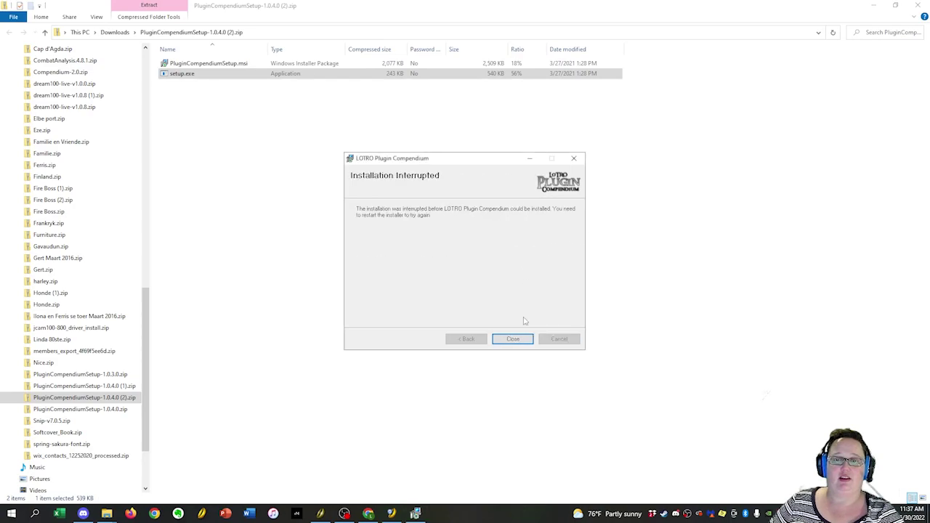
{"action": "left_click", "coordinate": [513, 339]}
{"action": "left_click", "coordinate": [873, 5]}
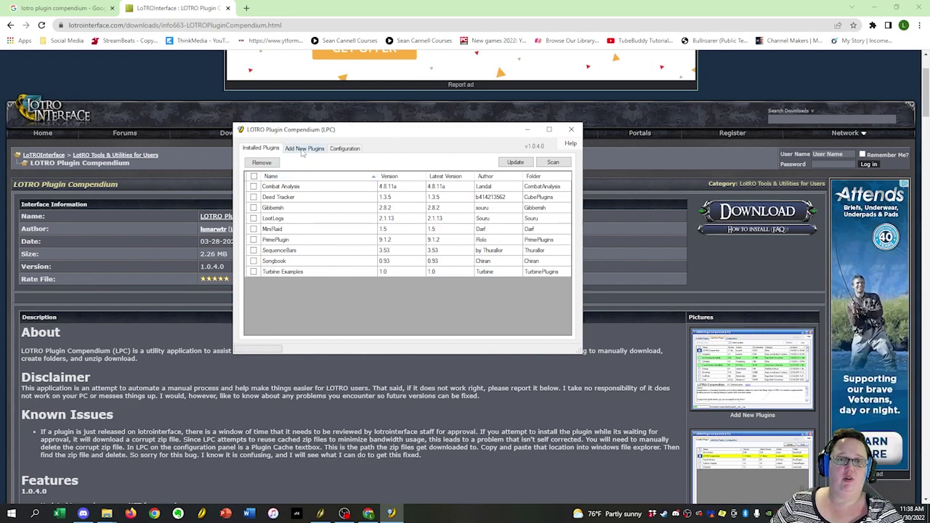
- Search the plugins available to add in LOTRO Plugin Compendium for "primeplugin"
{"action": "left_click", "coordinate": [303, 149]}
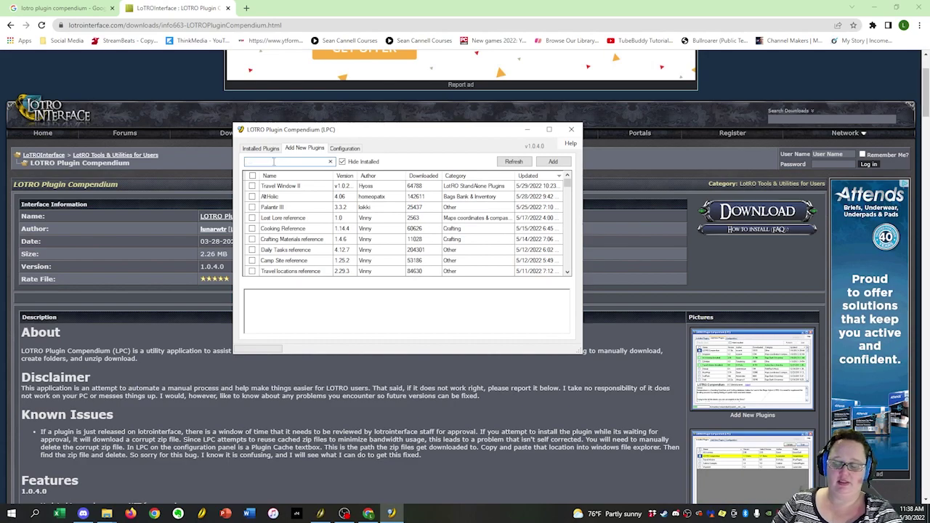
{"action": "type", "text": "primepl"}
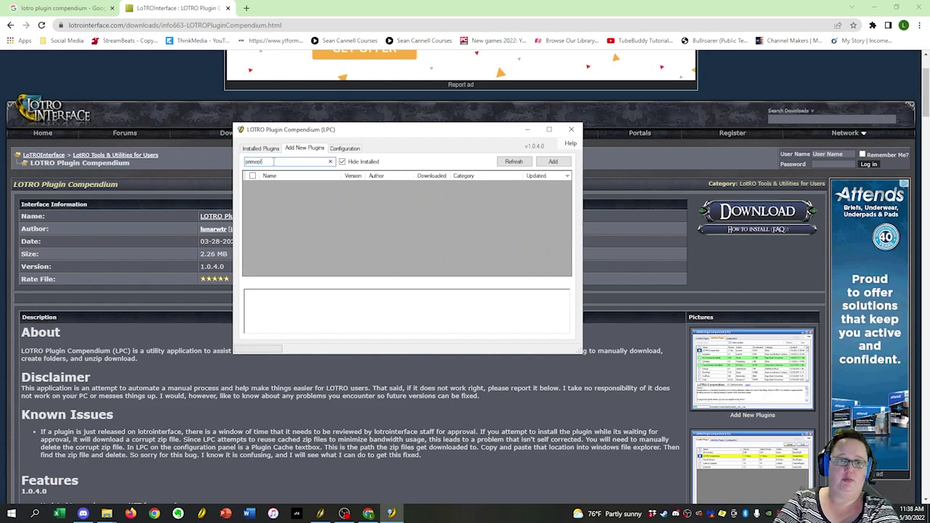
{"action": "type", "text": "ugin"}
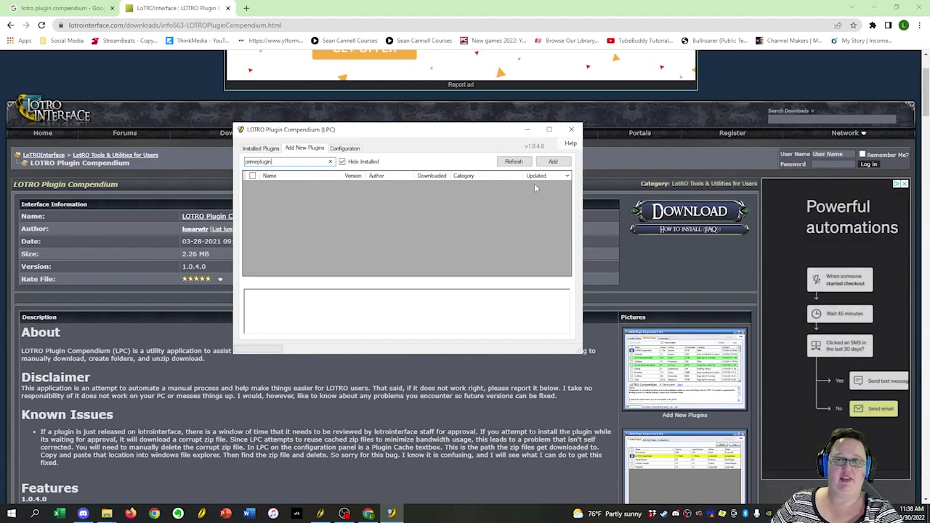
- Select all installed plugins in LOTRO Plugin Compendium, including PrimePlugin, and update them
{"action": "left_click", "coordinate": [255, 148]}
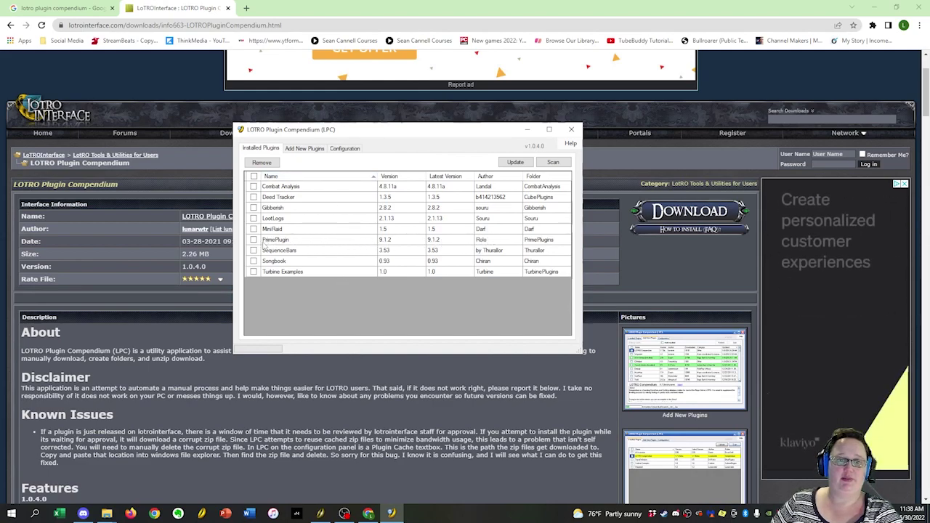
{"action": "left_click", "coordinate": [254, 240]}
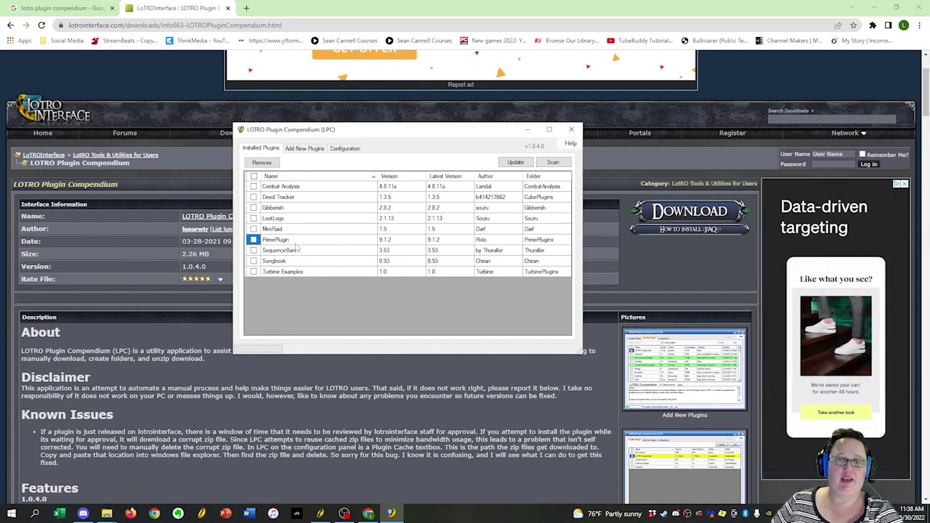
{"action": "left_click", "coordinate": [254, 177]}
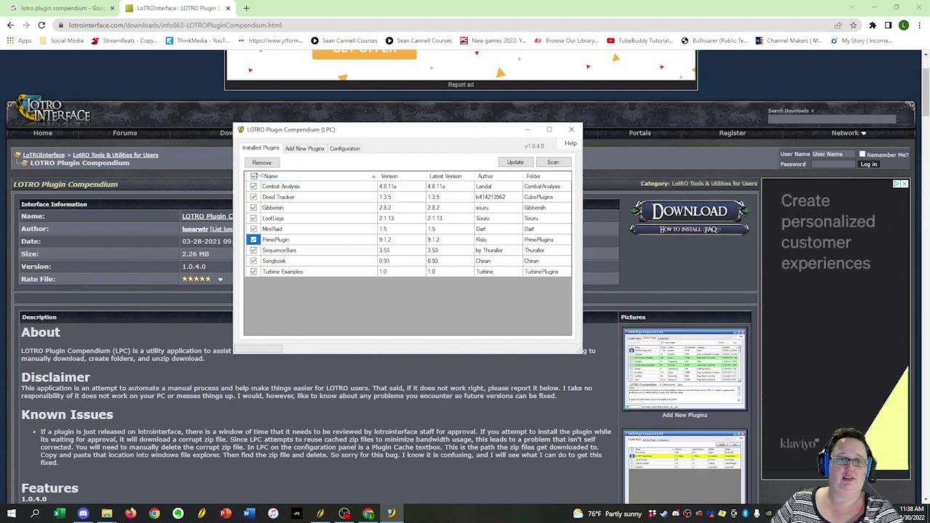
{"action": "left_click", "coordinate": [516, 163]}
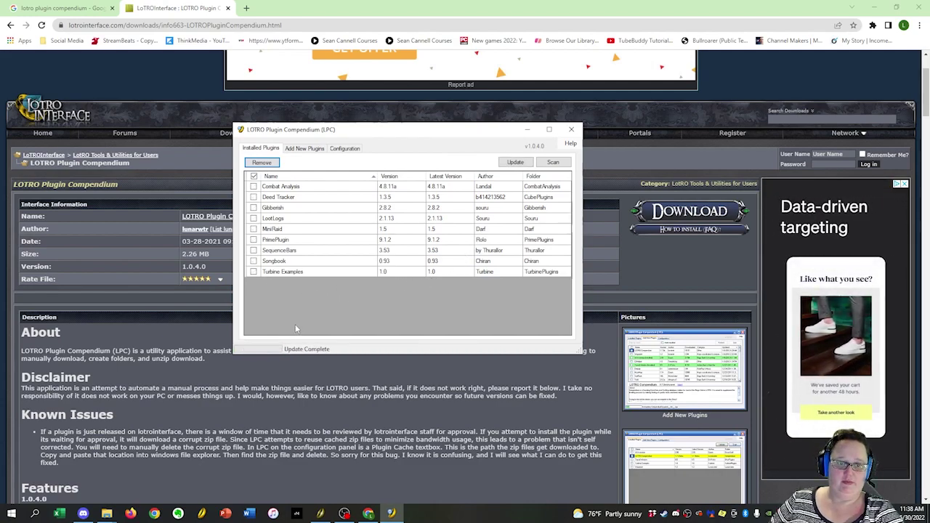
- Switch to The Lord of the Rings Online, replacing its open Options window with the Plugin Manager
{"action": "left_click", "coordinate": [530, 132]}
{"action": "key", "text": "alt+Tab"}
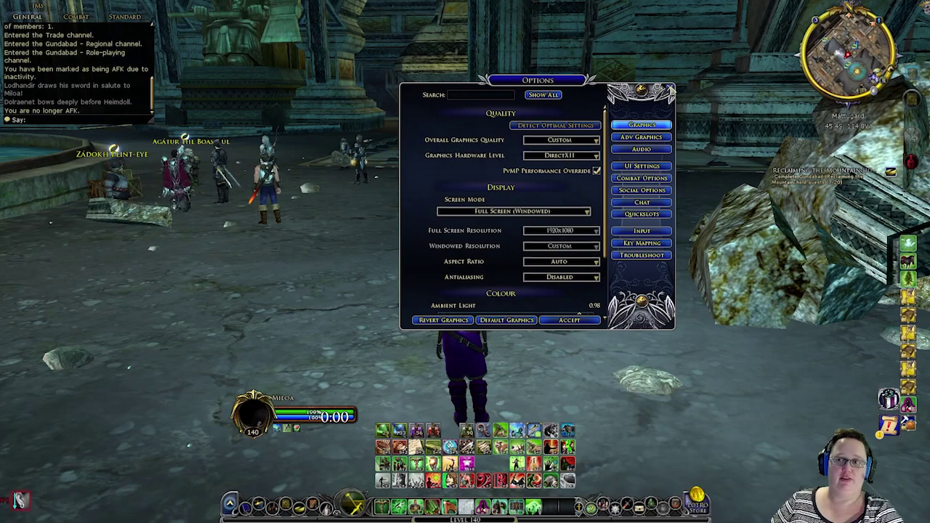
{"action": "left_click", "coordinate": [670, 91]}
{"action": "left_click", "coordinate": [230, 503]}
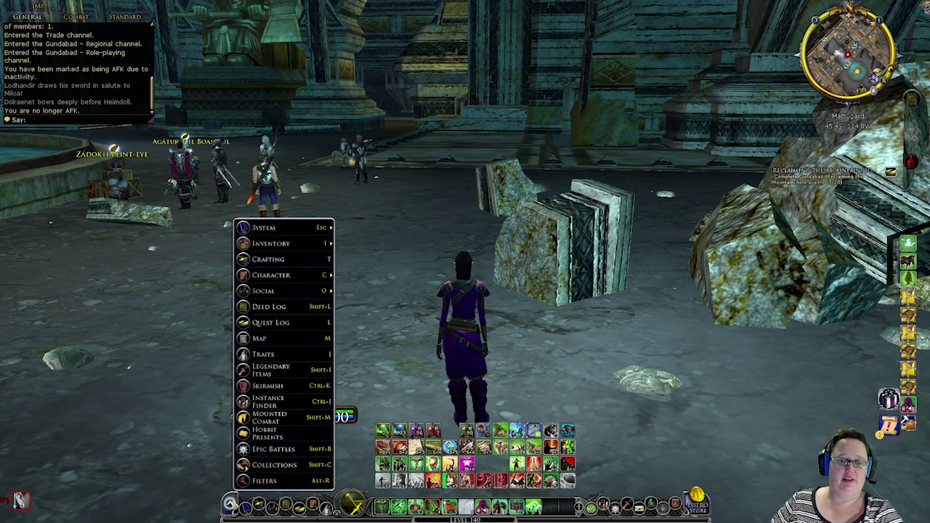
{"action": "mouse_move", "coordinate": [265, 227]}
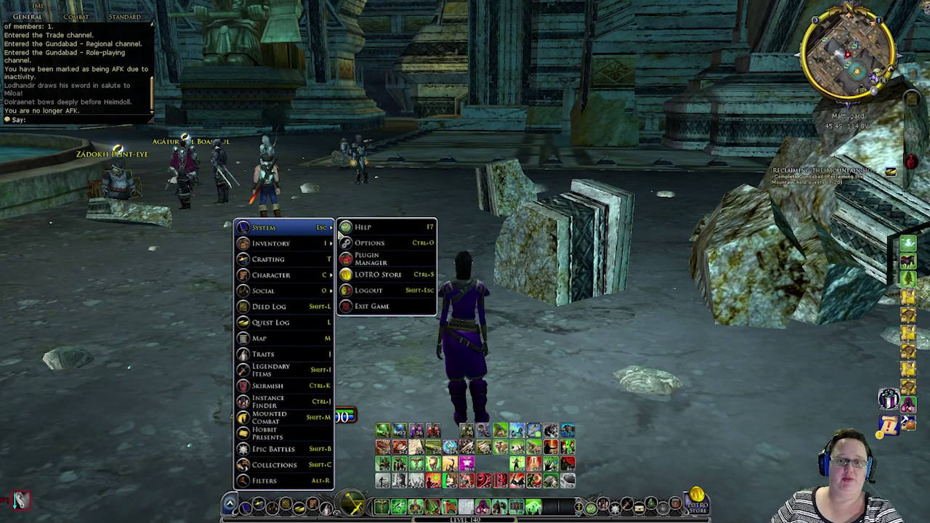
{"action": "left_click", "coordinate": [378, 260]}
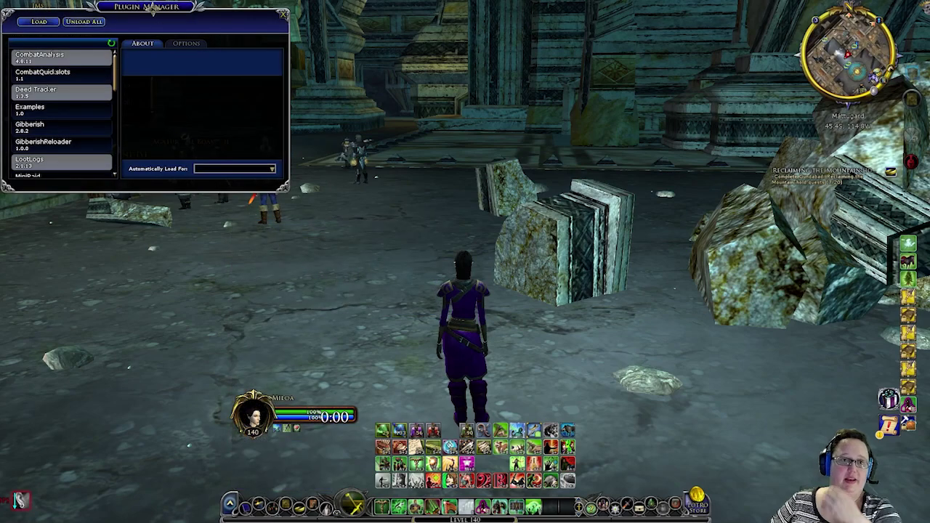
- Select PrimePlugin in the Plugin Manager to view its details, and close the manager
{"action": "left_click_drag", "start_coordinate": [158, 56], "coordinate": [227, 145]}
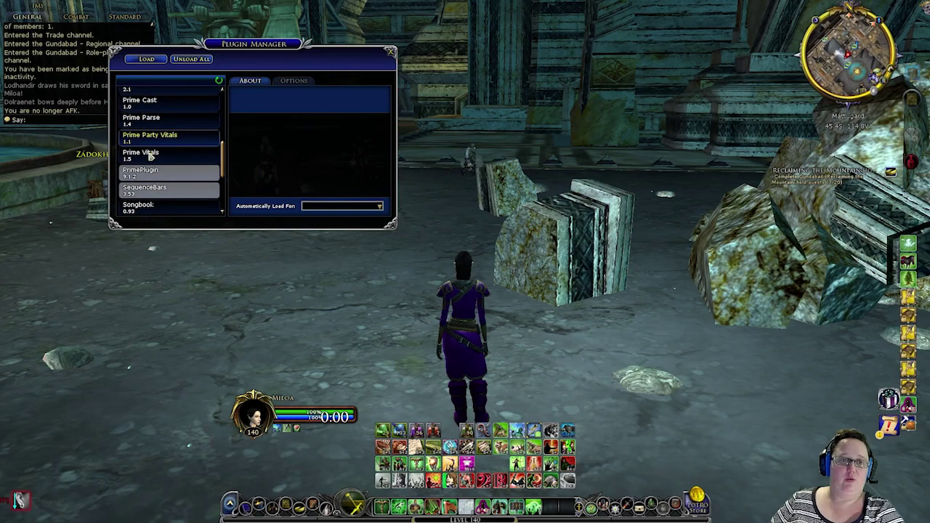
{"action": "left_click", "coordinate": [157, 174]}
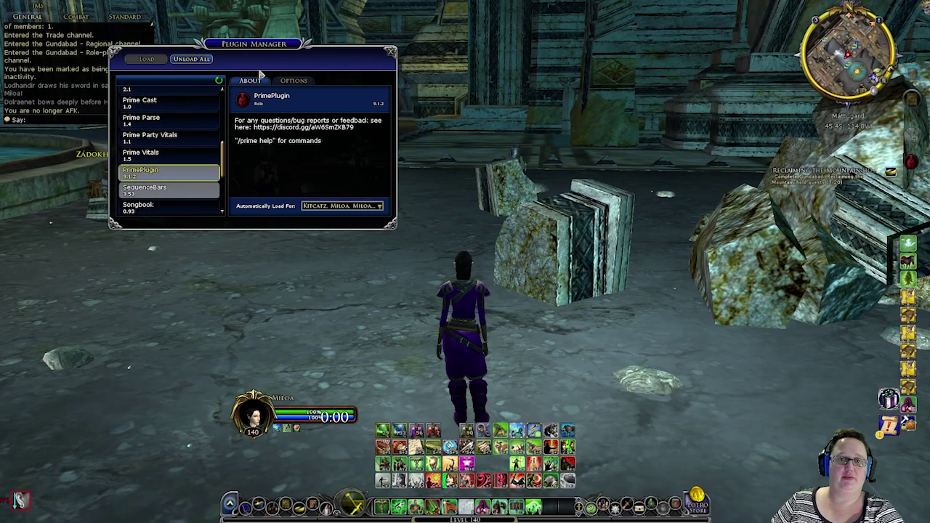
{"action": "left_click_drag", "start_coordinate": [251, 45], "coordinate": [142, 123]}
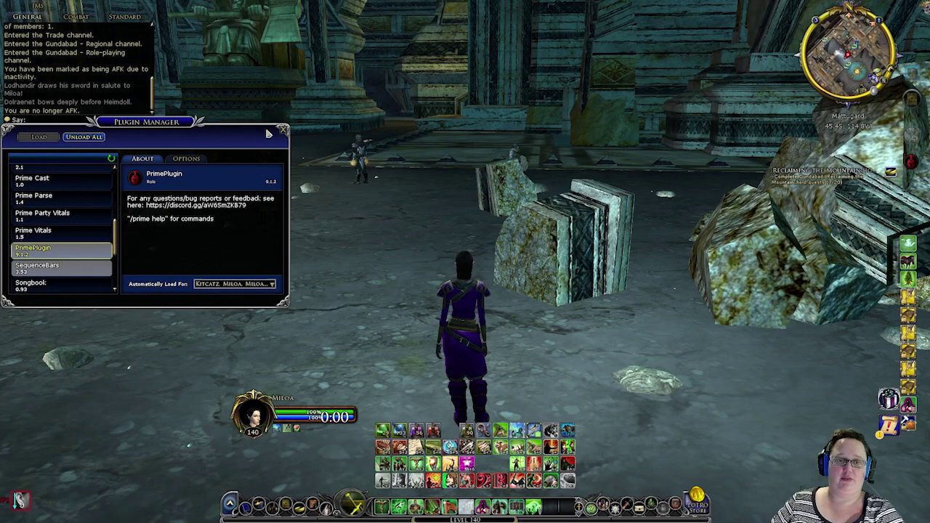
{"action": "key", "text": "Escape"}
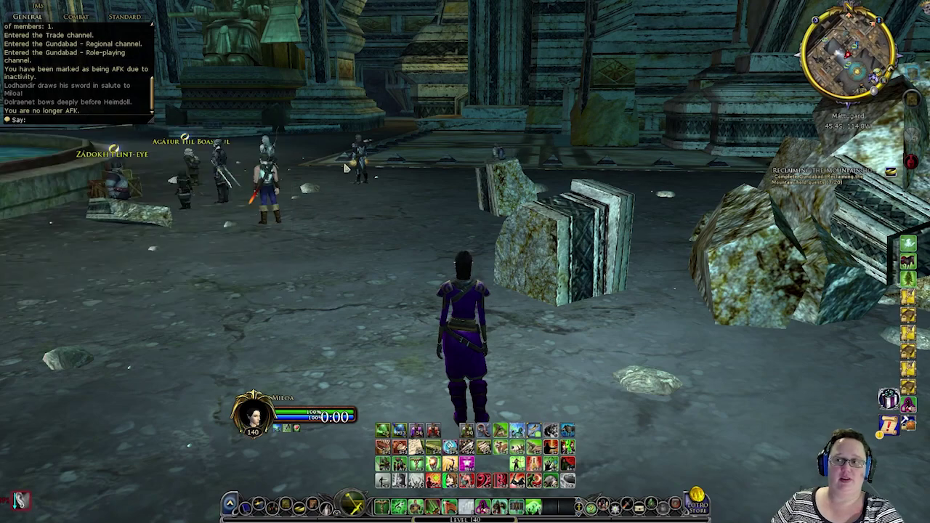
- Open PrimePlugin's Options window through the plugin's on-screen shortcut, look at its categories and close it
{"action": "right_click", "coordinate": [912, 163]}
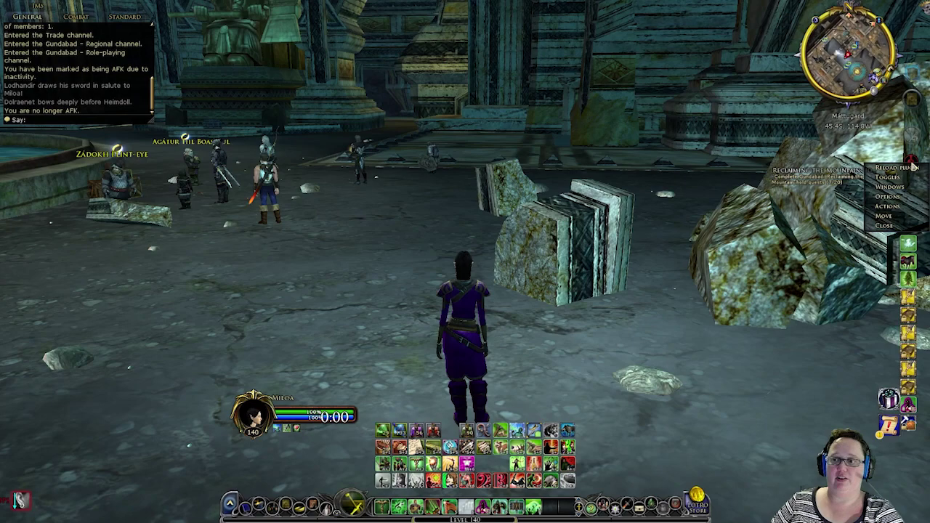
{"action": "left_click", "coordinate": [912, 166]}
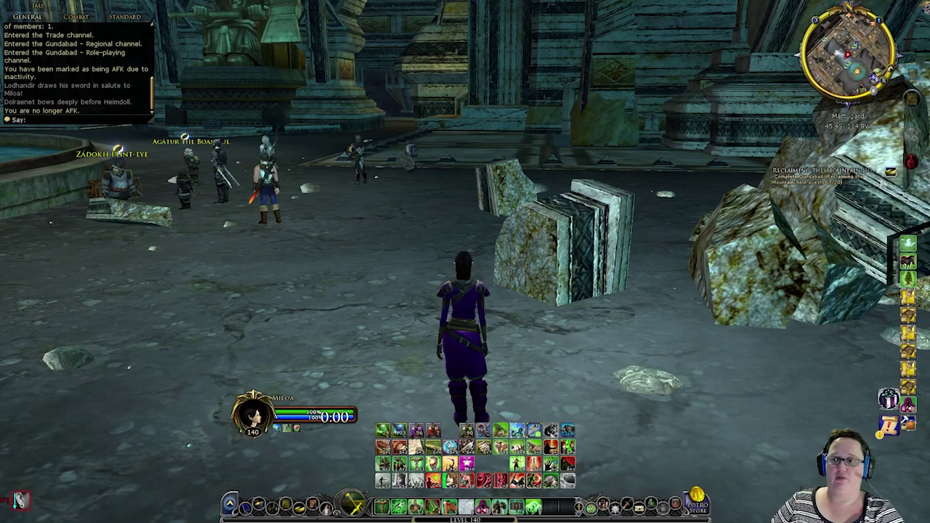
{"action": "right_click", "coordinate": [913, 165]}
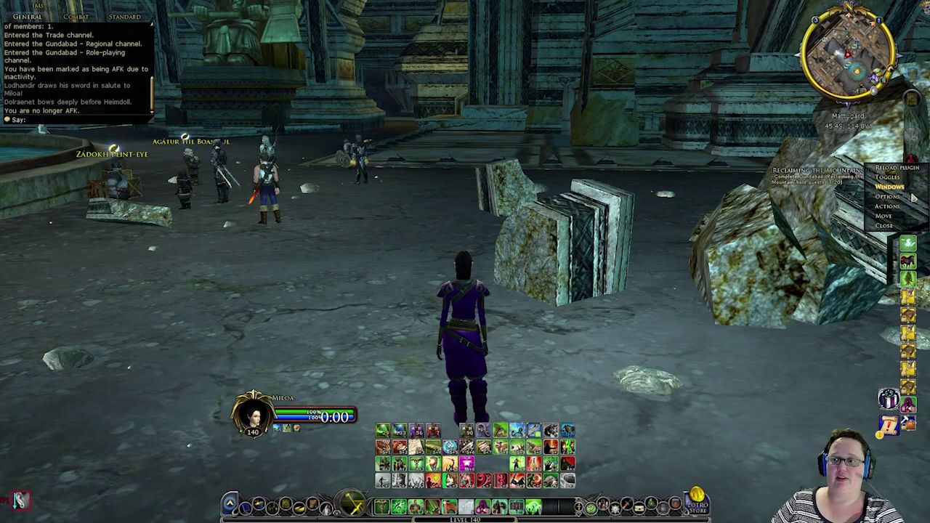
{"action": "left_click", "coordinate": [887, 196]}
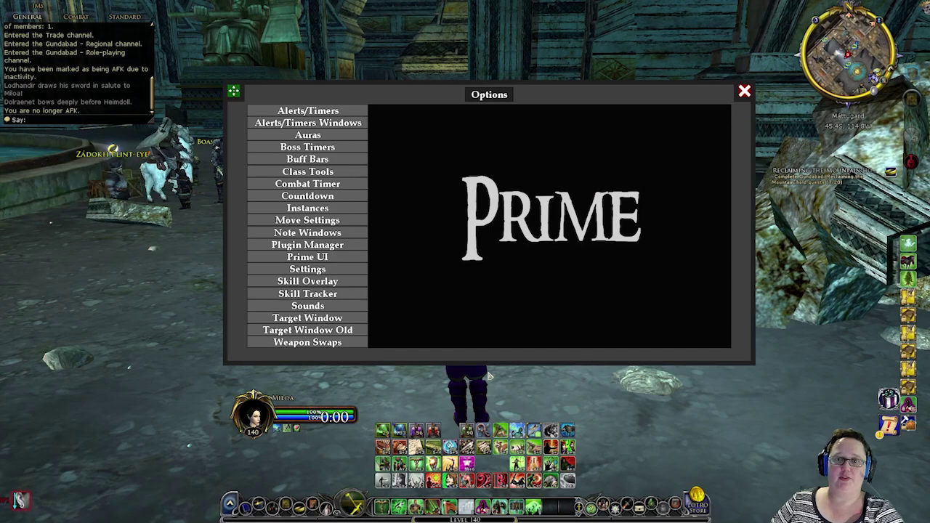
{"action": "left_click", "coordinate": [744, 91]}
- Open PrimePlugin's Options window through the in-game Plugin Manager and reposition it slightly on screen
{"action": "left_click", "coordinate": [230, 503]}
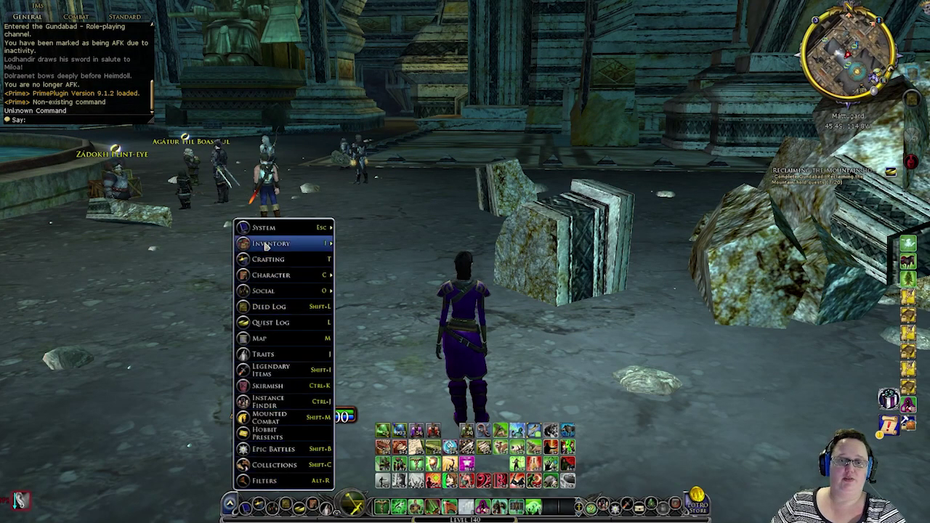
{"action": "mouse_move", "coordinate": [267, 231]}
{"action": "left_click", "coordinate": [392, 259]}
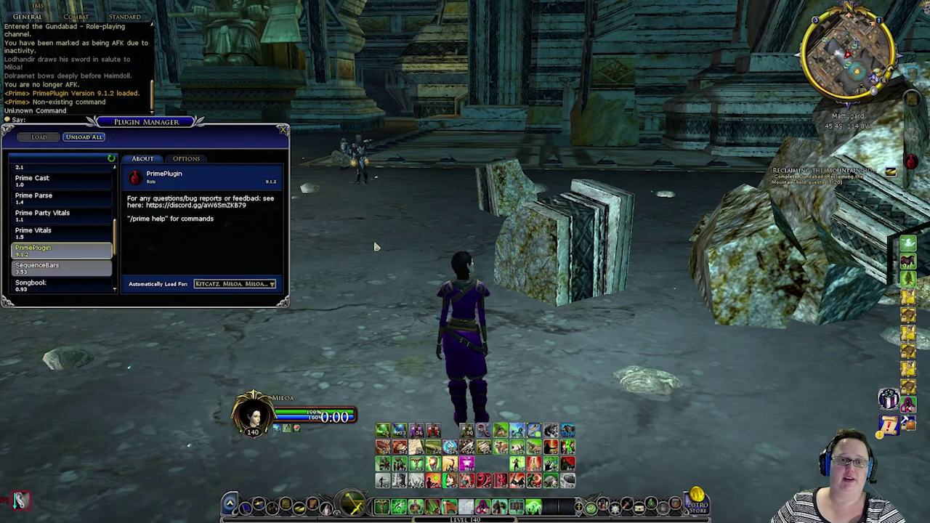
{"action": "left_click", "coordinate": [190, 160]}
{"action": "left_click", "coordinate": [229, 220]}
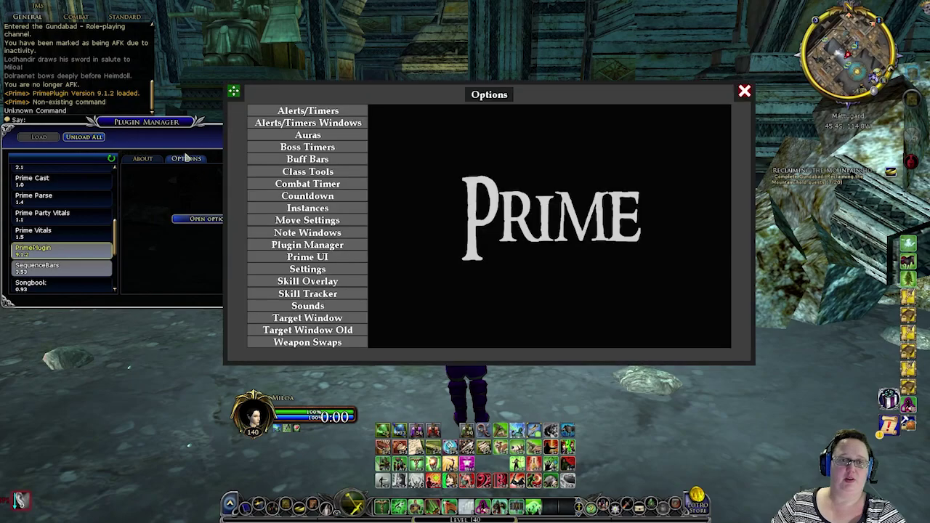
{"action": "left_click_drag", "start_coordinate": [553, 97], "coordinate": [536, 111]}
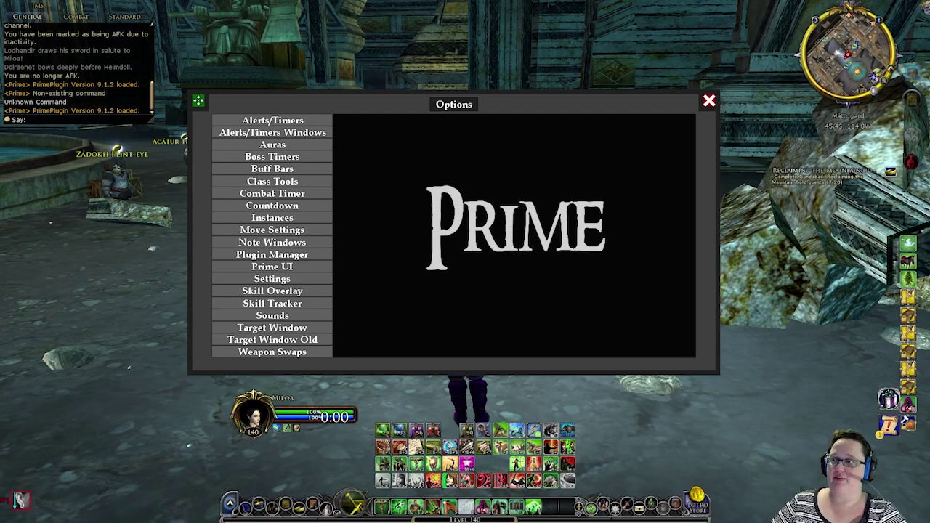
- Switch to Discord, follow the Hiddenhoard UI link in PrimePlugin's hiddenhoard channel, and download the linked 26.22 KB message.txt
{"action": "key", "text": "alt+Tab"}
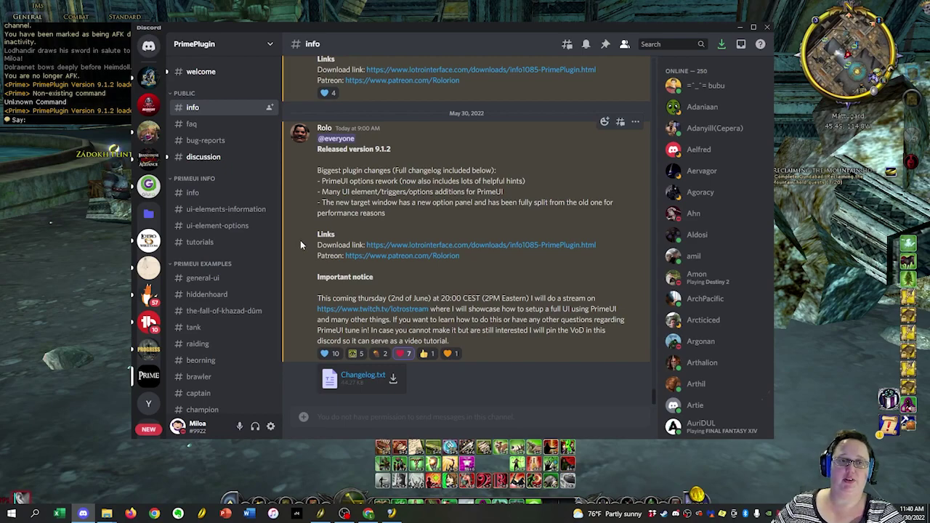
{"action": "scroll", "coordinate": [244, 239], "scroll_direction": "down", "scroll_amount": 1}
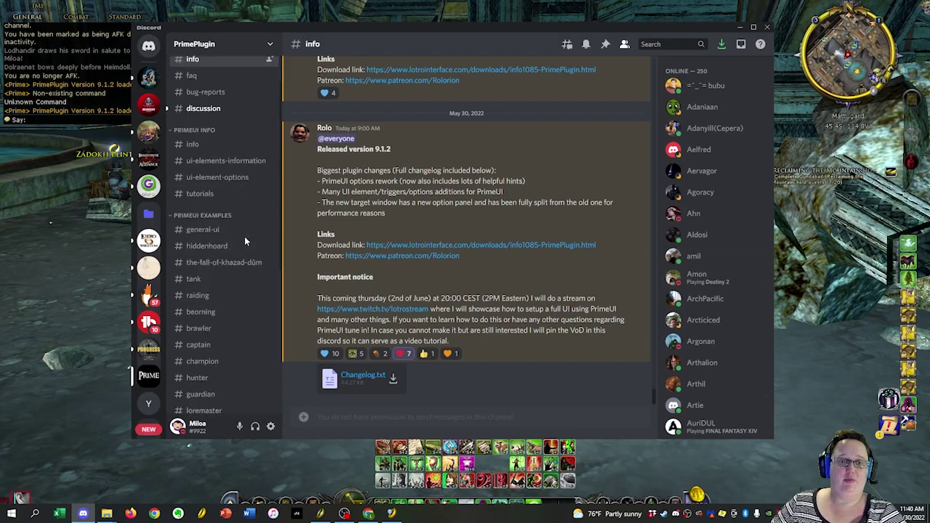
{"action": "scroll", "coordinate": [244, 240], "scroll_direction": "down", "scroll_amount": 1}
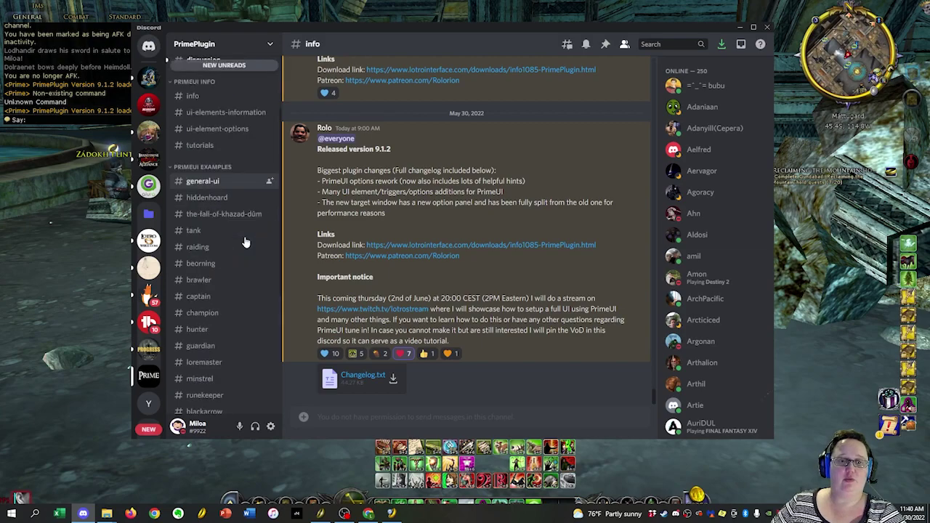
{"action": "left_click", "coordinate": [211, 199]}
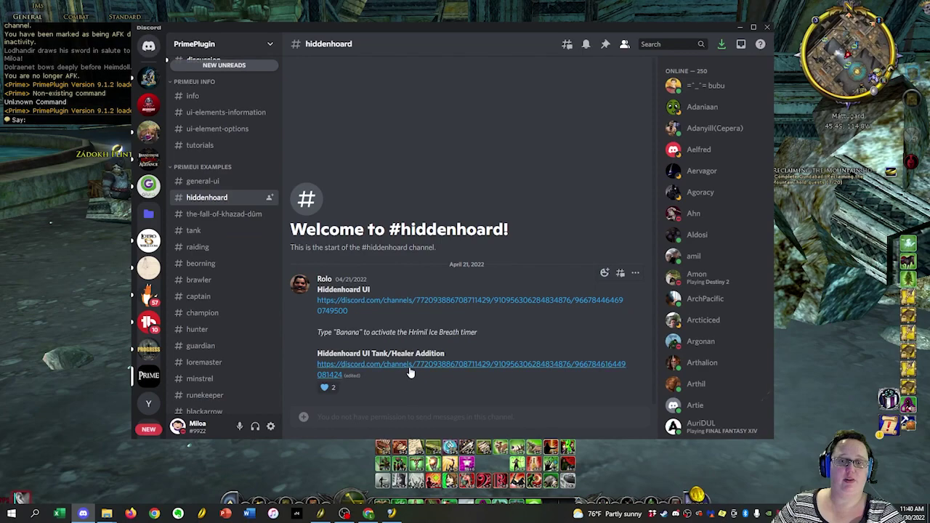
{"action": "left_click", "coordinate": [350, 305]}
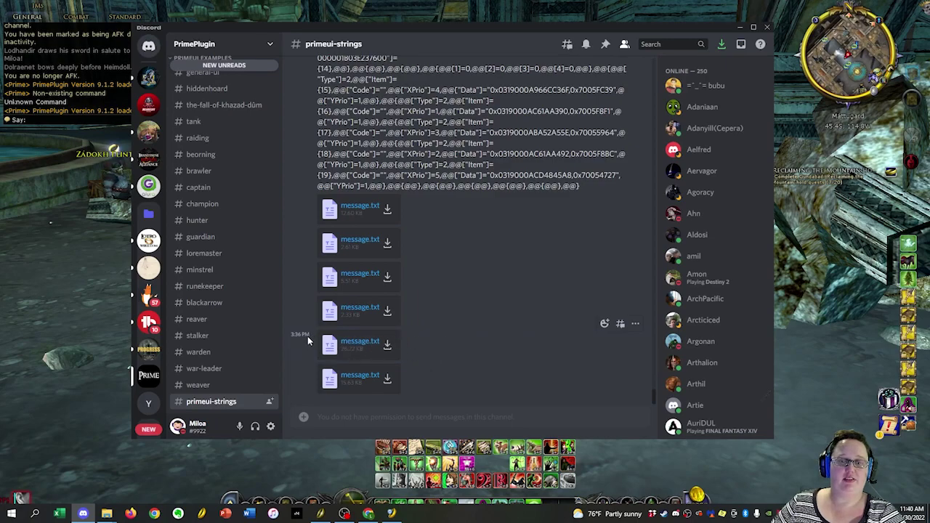
{"action": "left_click", "coordinate": [386, 347]}
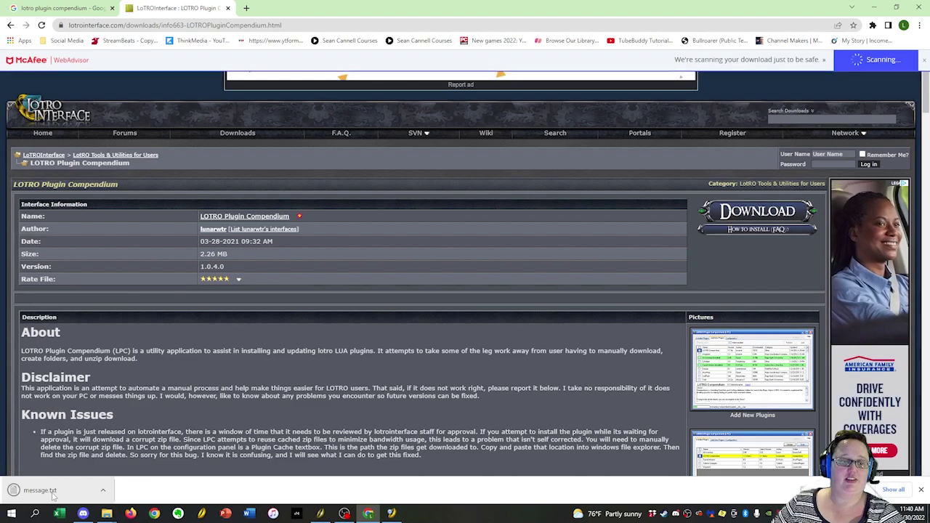
- Show the downloaded message.txt in the Downloads folder, put the file on the clipboard and minimize the folder window
{"action": "left_click", "coordinate": [104, 493]}
{"action": "left_click", "coordinate": [127, 458]}
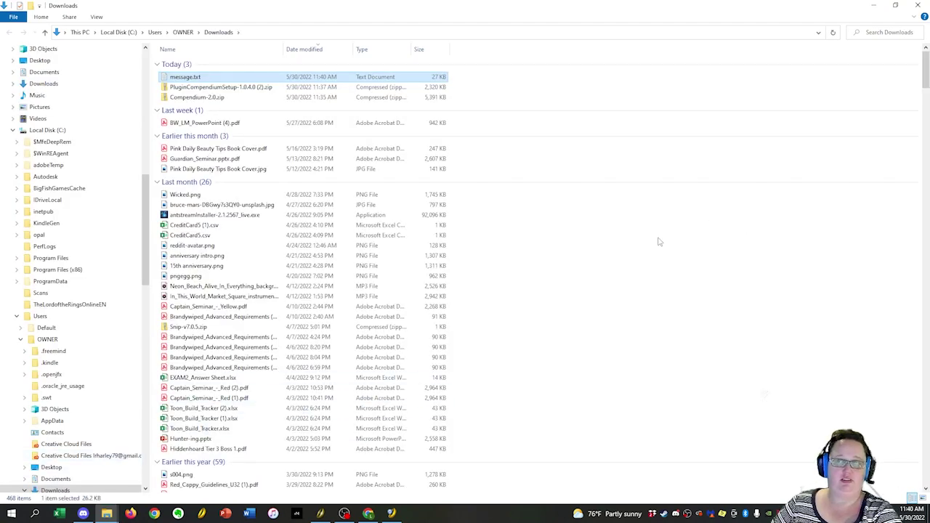
{"action": "left_click", "coordinate": [873, 5]}
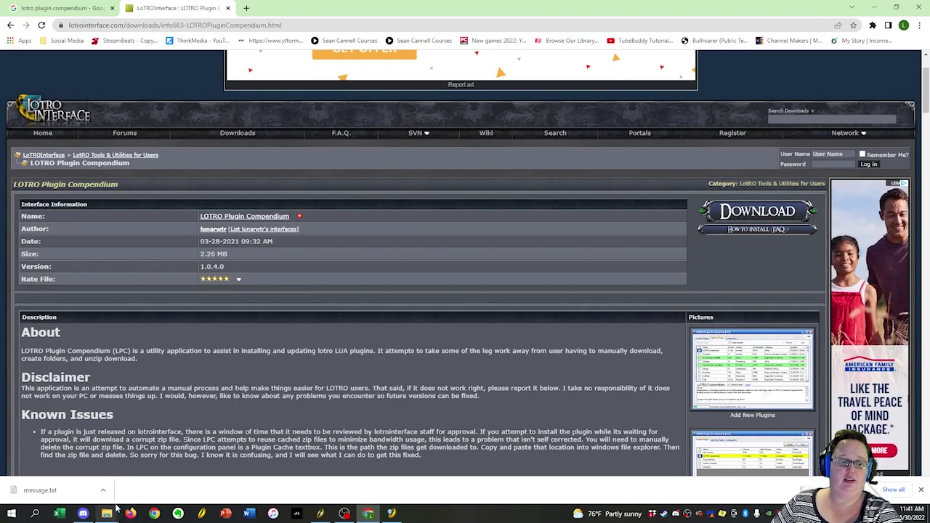
- Paste message.txt into the Plugins folder of The Lord of the Rings Online under the OWNER user's Documents on drive C
{"action": "mouse_move", "coordinate": [106, 514]}
{"action": "left_click", "coordinate": [80, 487]}
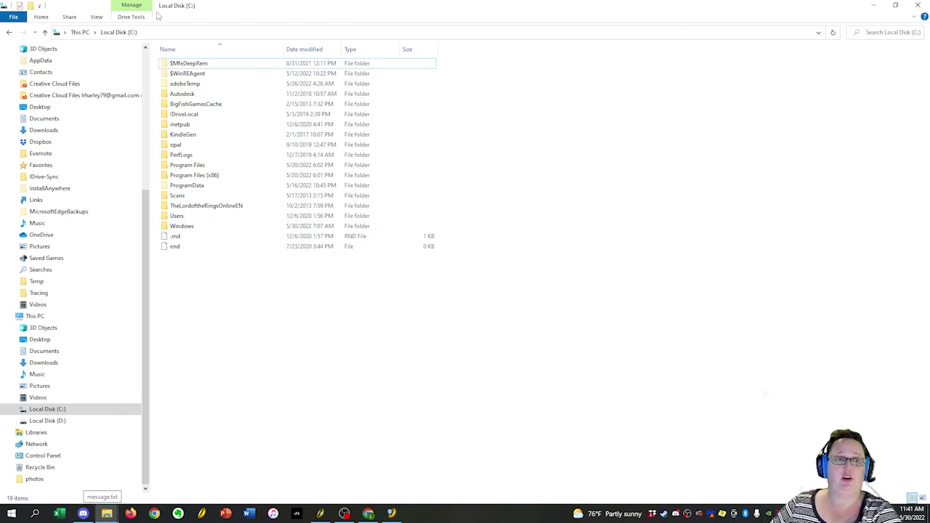
{"action": "double_click", "coordinate": [207, 216]}
{"action": "double_click", "coordinate": [198, 75]}
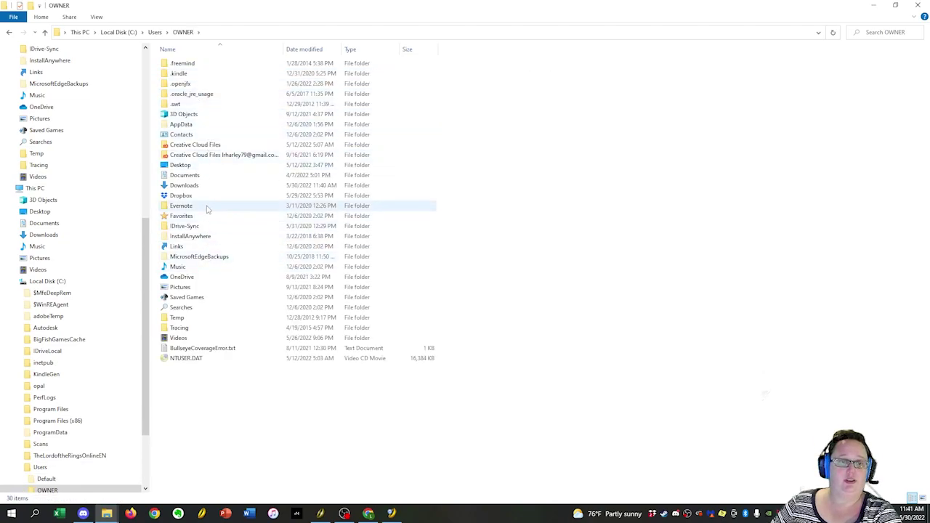
{"action": "left_click", "coordinate": [206, 177]}
{"action": "double_click", "coordinate": [207, 178]}
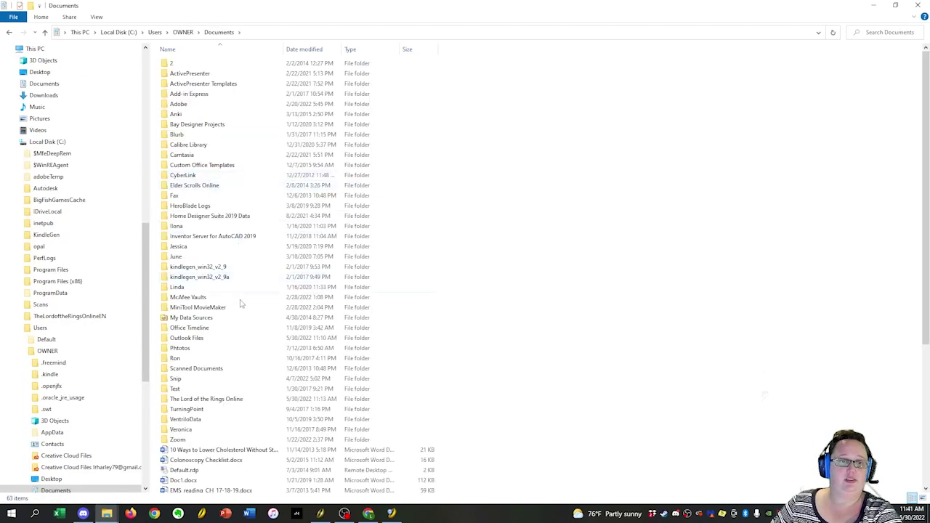
{"action": "double_click", "coordinate": [211, 397]}
{"action": "left_click", "coordinate": [262, 114]}
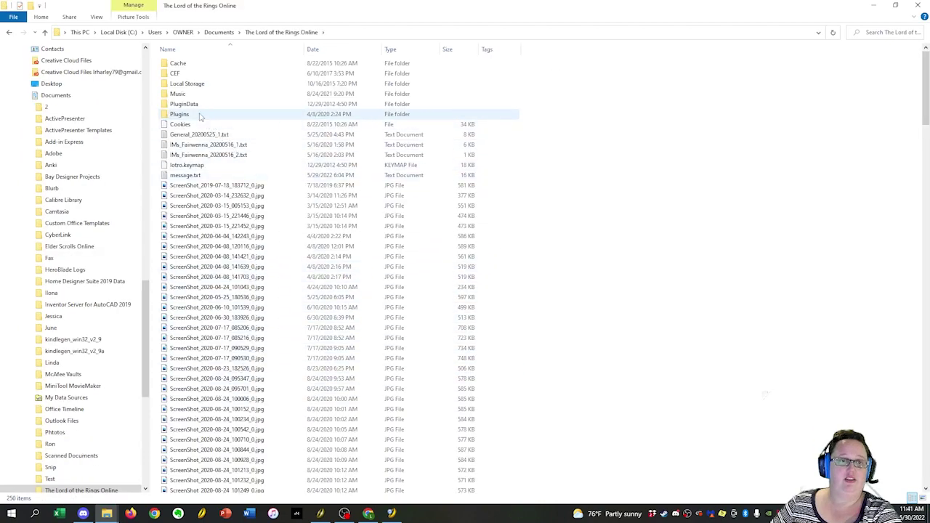
{"action": "double_click", "coordinate": [262, 114]}
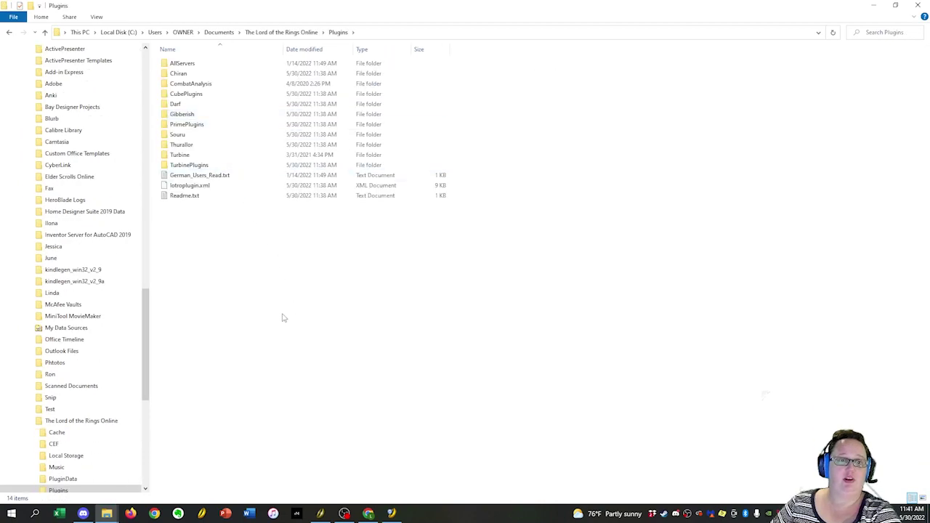
{"action": "key", "text": "ctrl+v"}
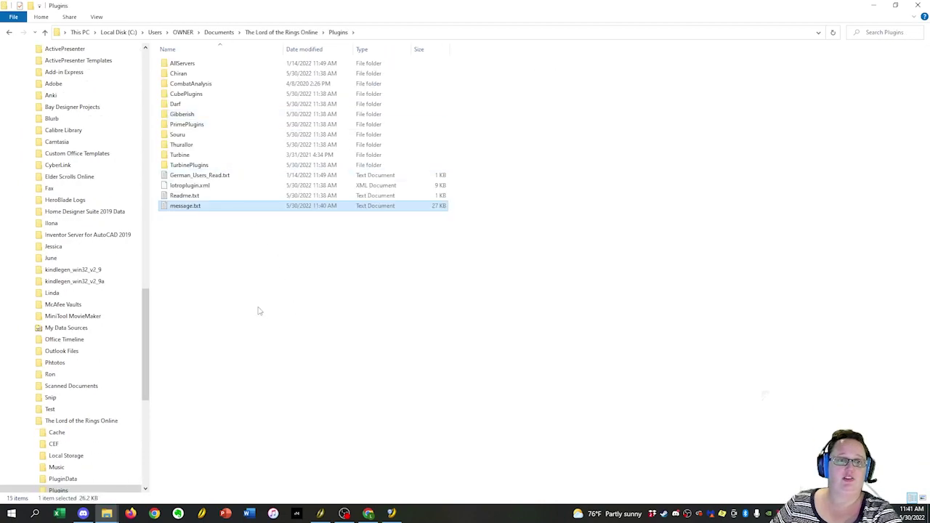
- Open message.txt from the Plugins folder, copy its entire text and switch to The Lord of the Rings Online
{"action": "double_click", "coordinate": [182, 208]}
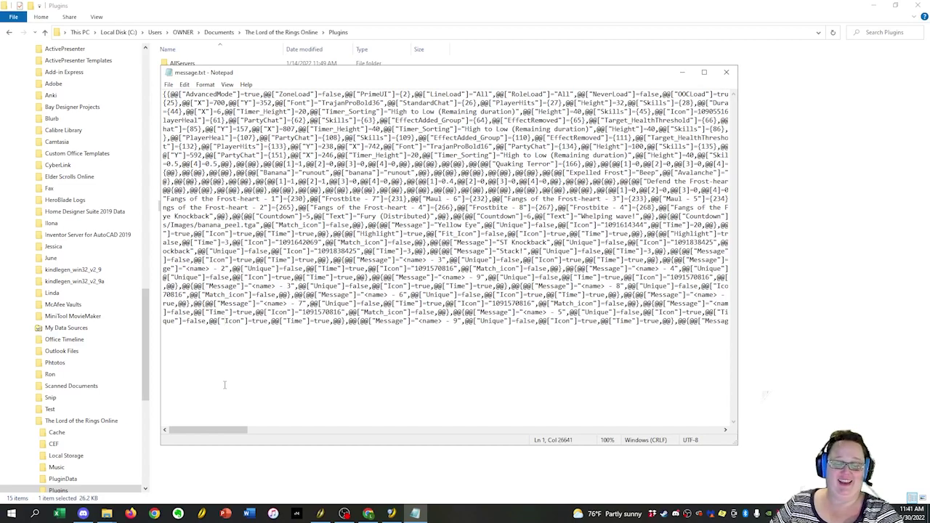
{"action": "key", "text": "ctrl+a"}
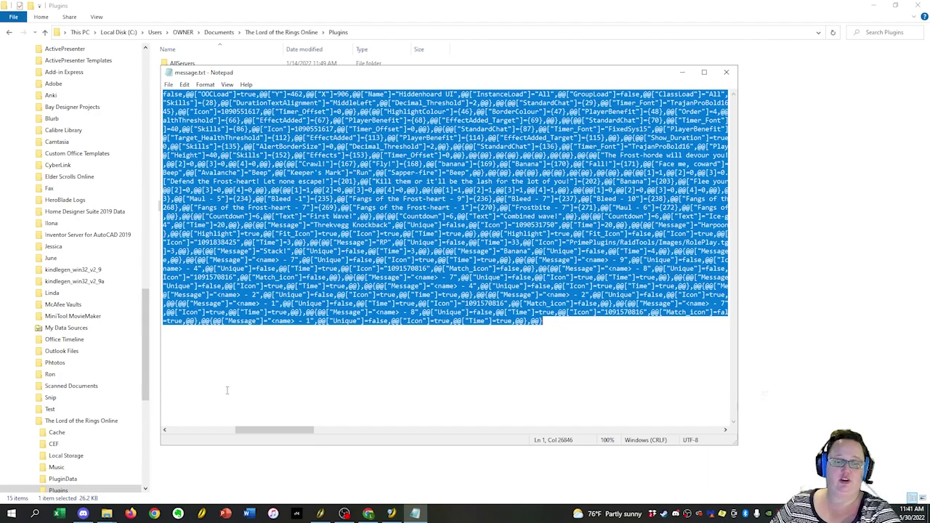
{"action": "left_click", "coordinate": [321, 514]}
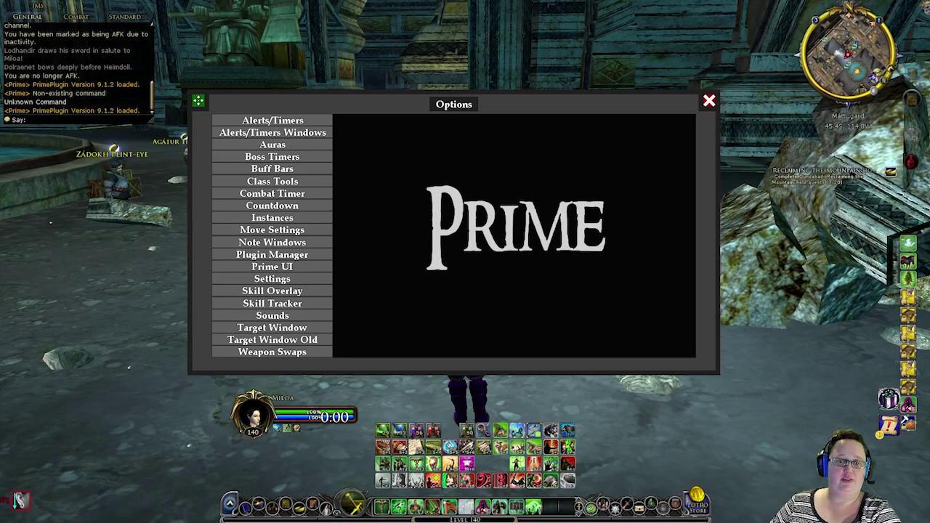
- Open the Prime UI options, paste the copied text into the PrimeUI import window, and close that window without importing
{"action": "left_click", "coordinate": [271, 267]}
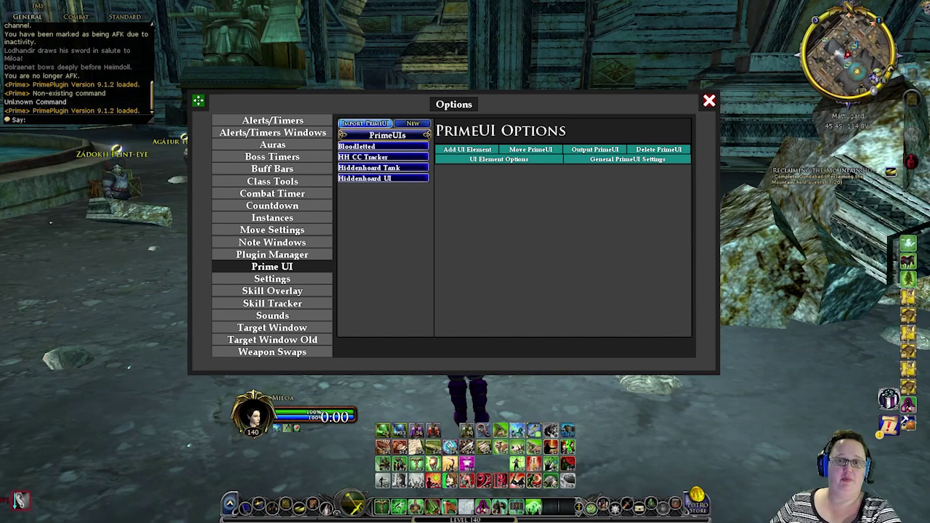
{"action": "left_click", "coordinate": [365, 123]}
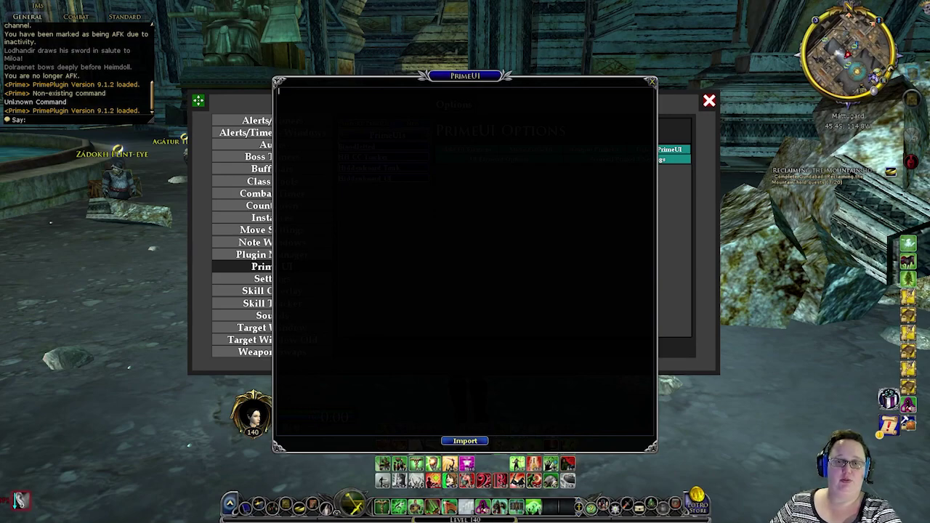
{"action": "key", "text": "ctrl+v"}
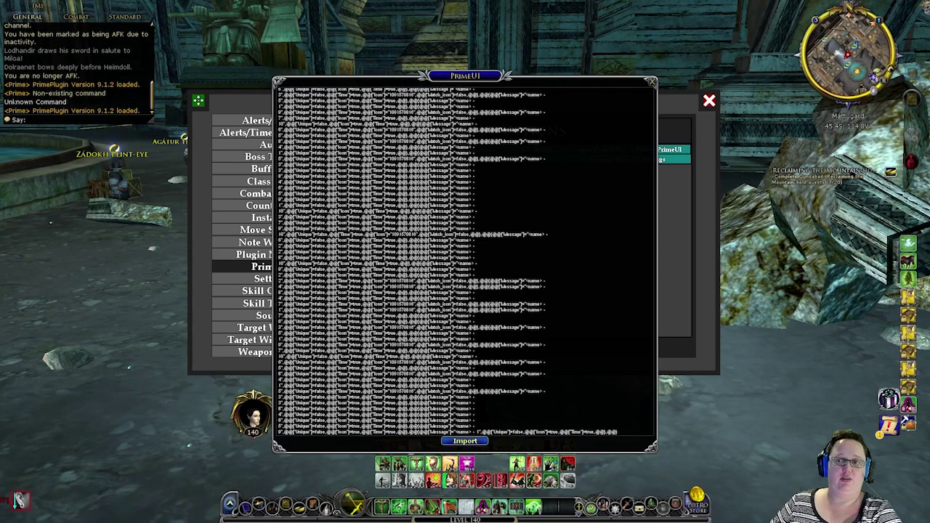
{"action": "left_click", "coordinate": [651, 82]}
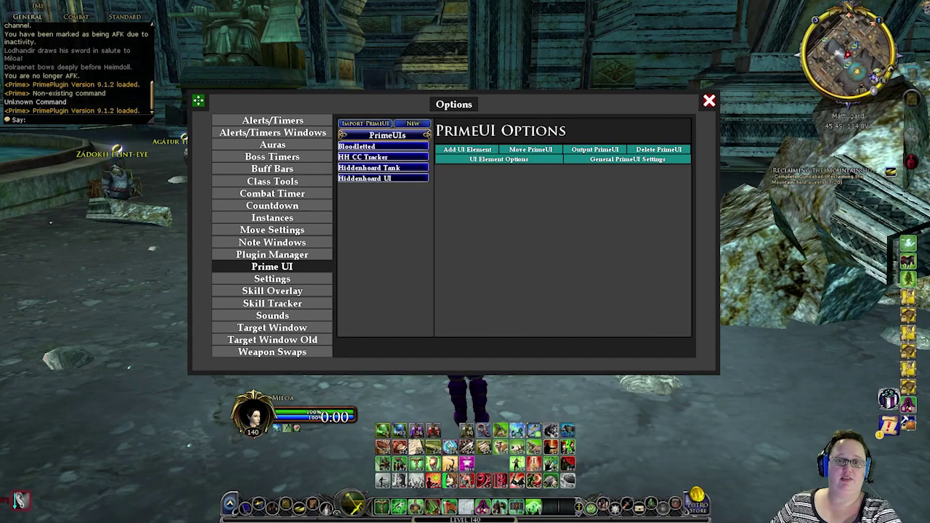
- Select the Hiddenhoard UI, enable moving of its elements, and reposition the Buffbar lower on the game screen
{"action": "left_click", "coordinate": [364, 178]}
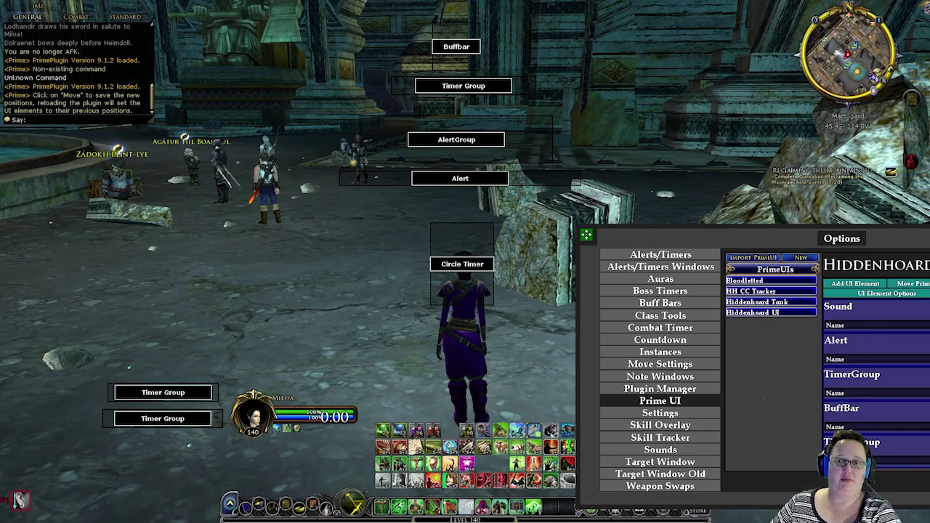
{"action": "left_click_drag", "start_coordinate": [457, 47], "coordinate": [416, 352]}
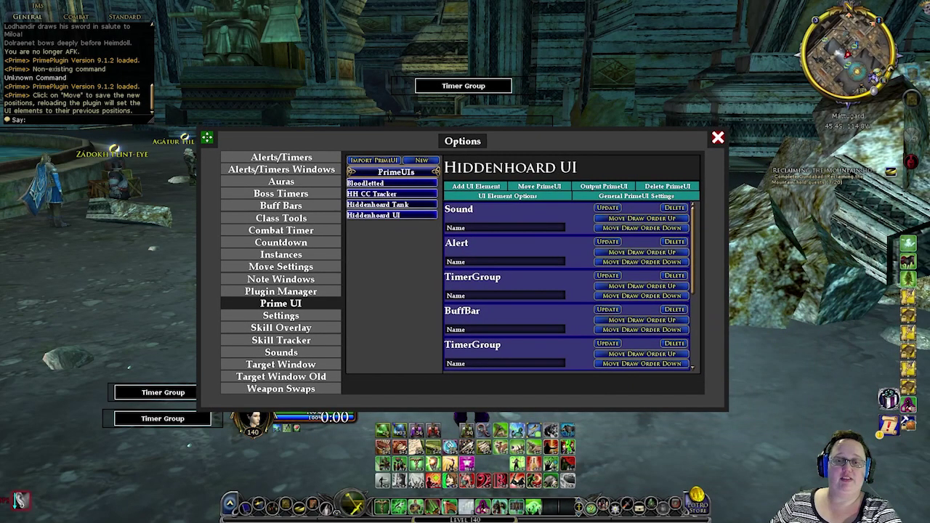
- Switch to Discord and follow the Hiddenhoard UI Tank/Healer Addition link in the hiddenhoard channel
{"action": "key", "text": "alt+Tab"}
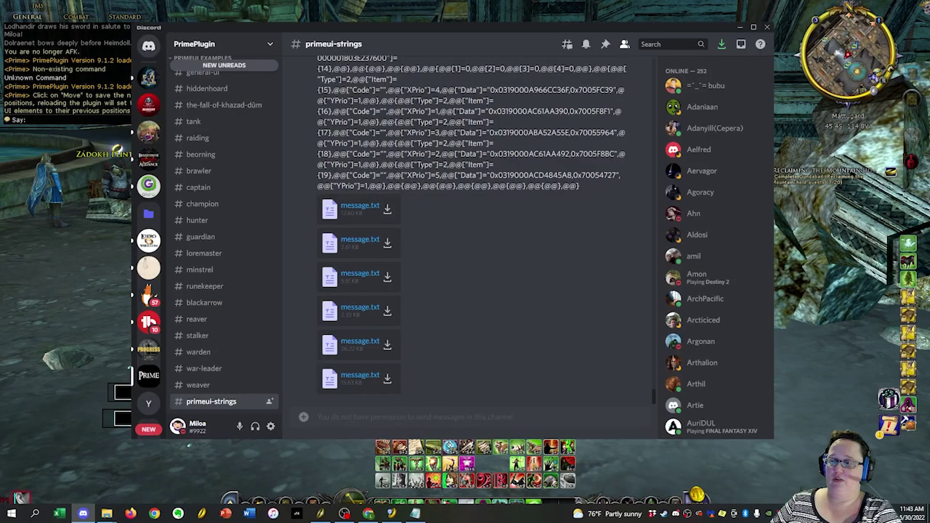
{"action": "scroll", "coordinate": [244, 277], "scroll_direction": "up", "scroll_amount": 5}
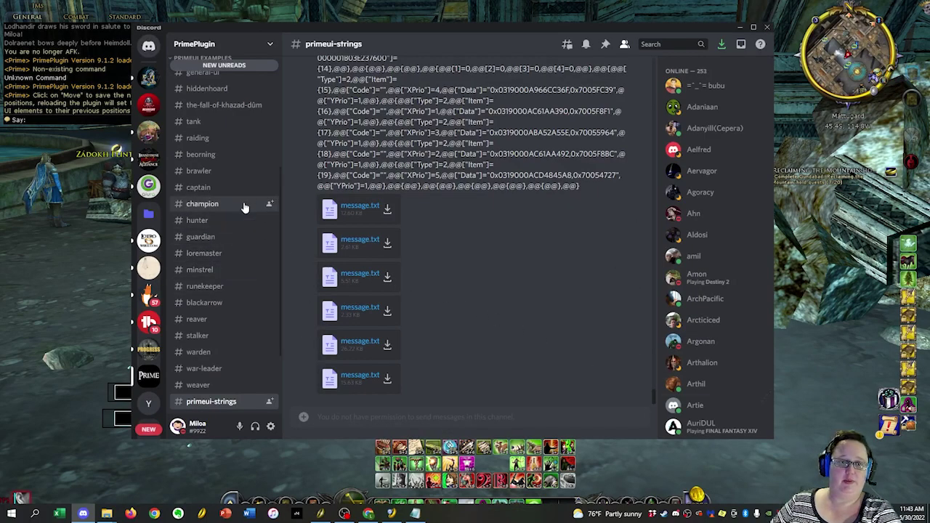
{"action": "left_click", "coordinate": [225, 235]}
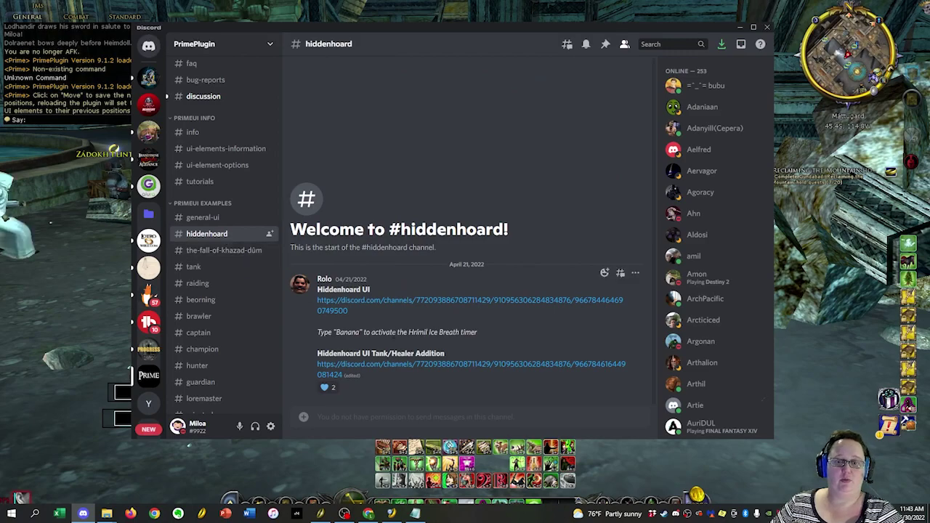
{"action": "left_click", "coordinate": [406, 371]}
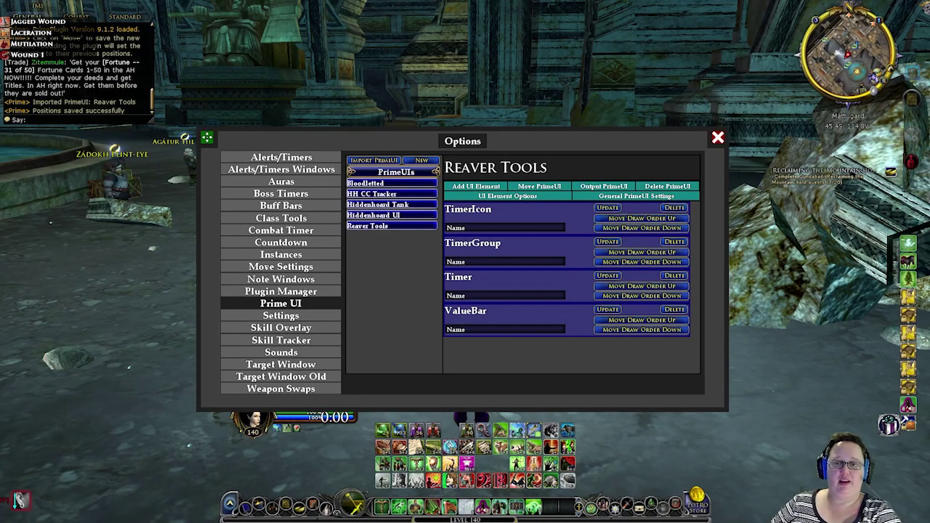
- In the game's Prime UI options, review Hiddenhoard UI and the Hiddenhoard Tank Addition's elements and general settings, and shift the Options window aside
{"action": "left_click", "coordinate": [433, 216]}
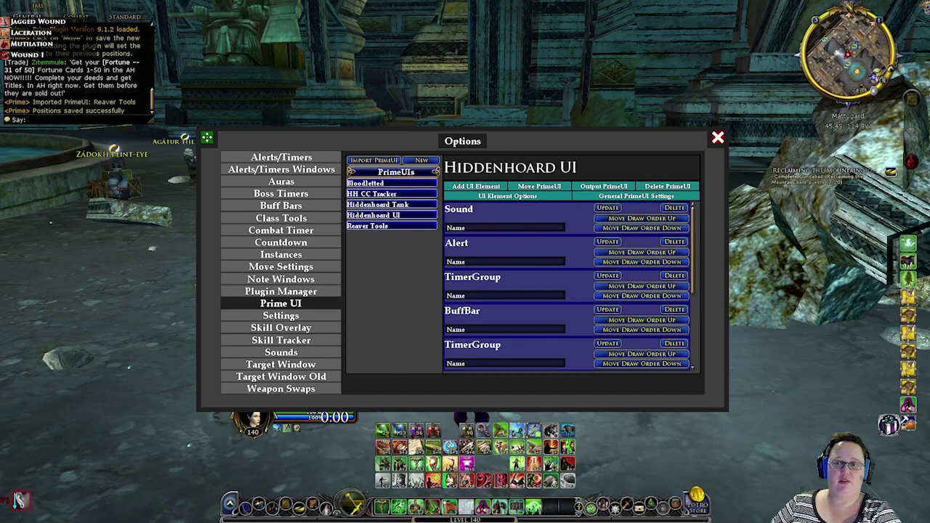
{"action": "left_click", "coordinate": [428, 205]}
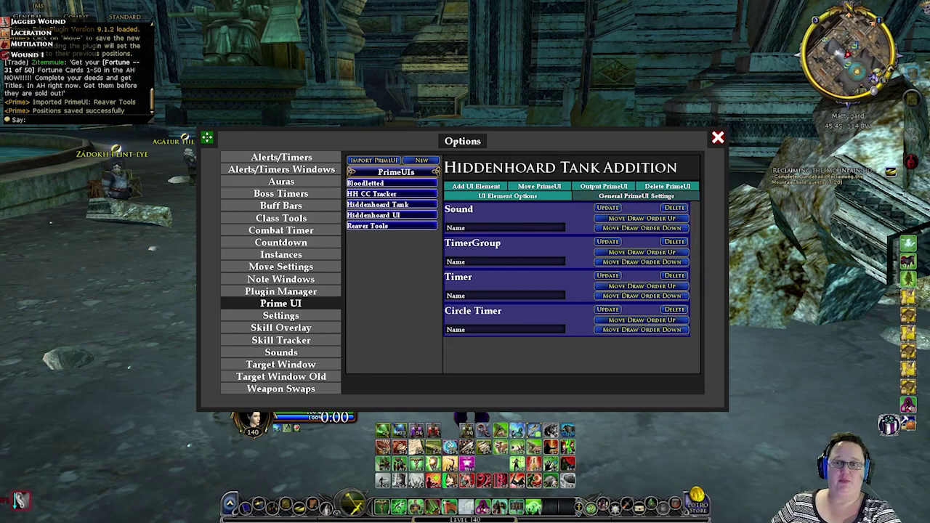
{"action": "left_click", "coordinate": [636, 196]}
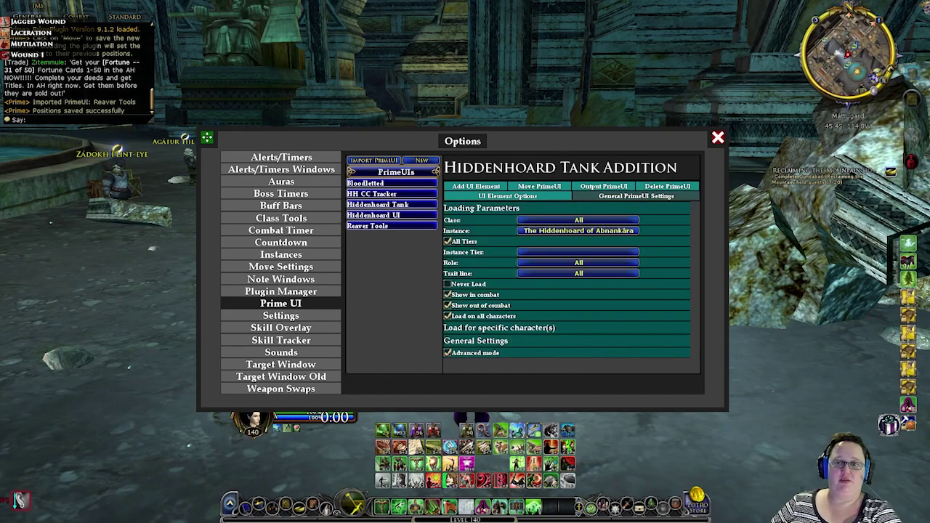
{"action": "left_click", "coordinate": [507, 197]}
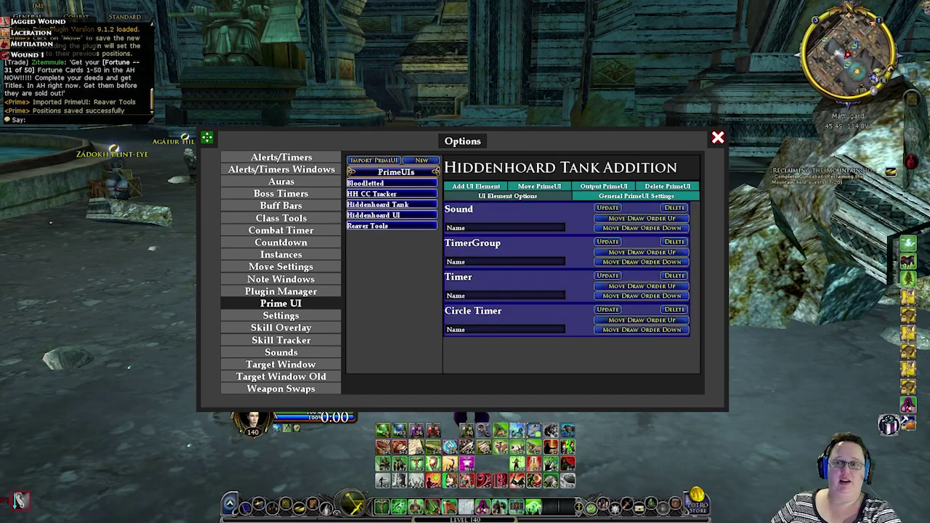
{"action": "left_click", "coordinate": [636, 196]}
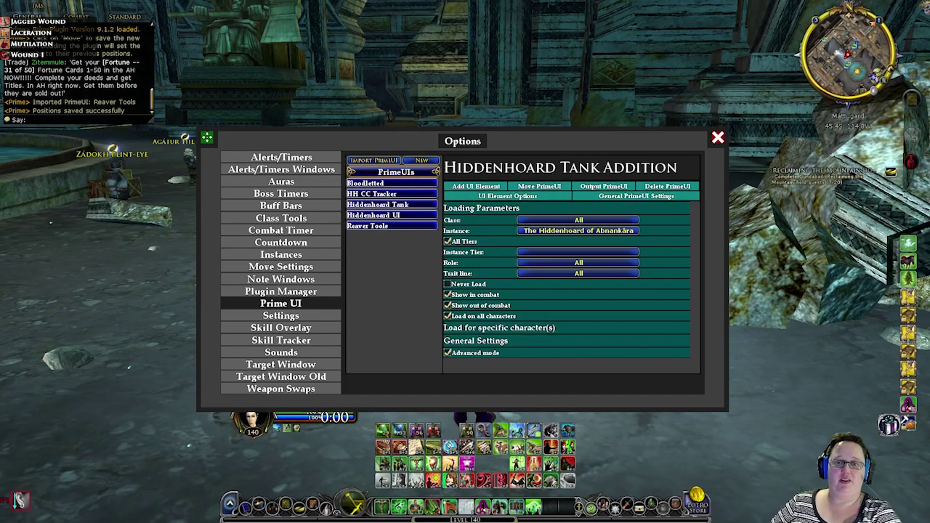
{"action": "left_click_drag", "start_coordinate": [250, 407], "coordinate": [336, 398]}
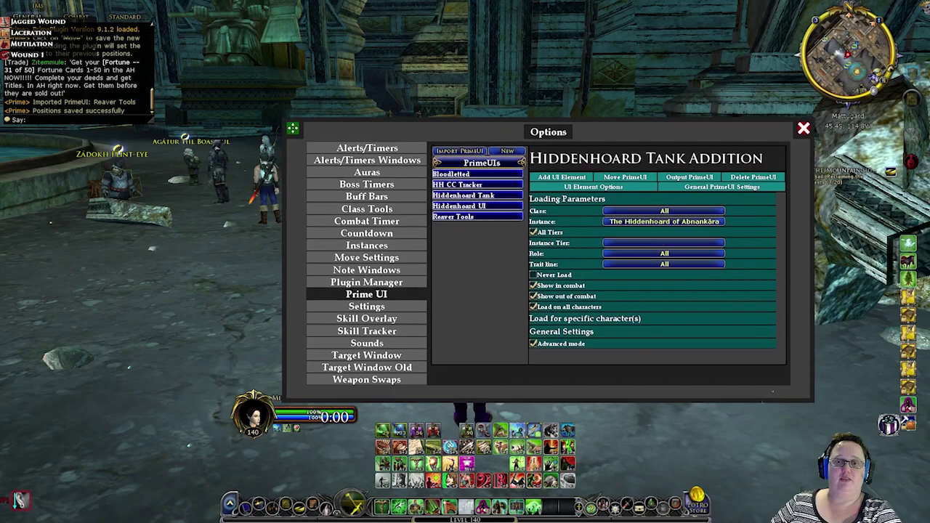
{"action": "left_click_drag", "start_coordinate": [773, 392], "coordinate": [770, 393]}
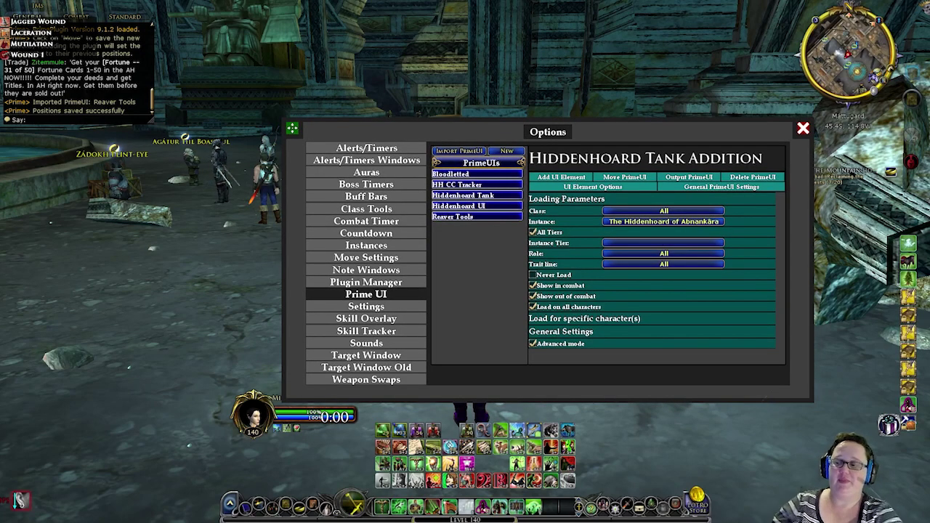
- Switch to Discord and open the public info channel of the PrimePlugin server to view the version 9.1.2 announcement
{"action": "key", "text": "alt+Tab"}
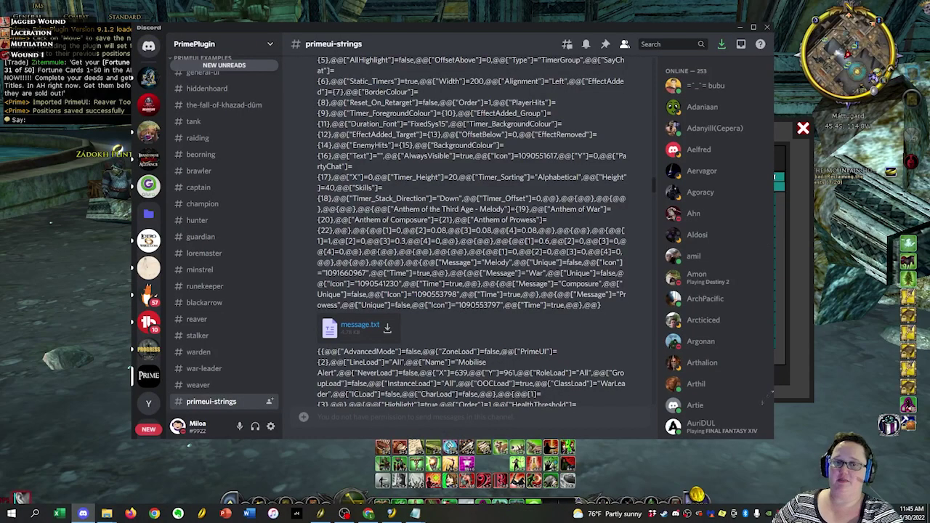
{"action": "scroll", "coordinate": [210, 305], "scroll_direction": "up", "scroll_amount": 5}
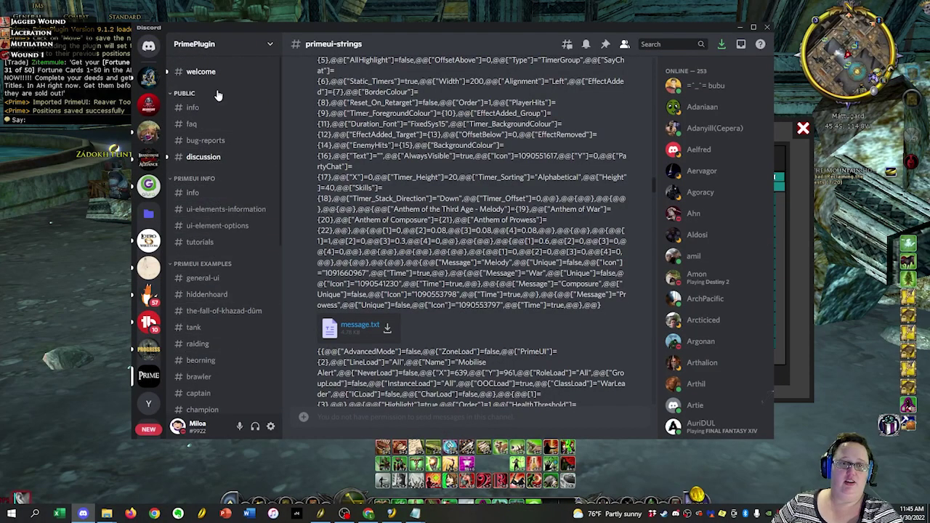
{"action": "left_click", "coordinate": [206, 109]}
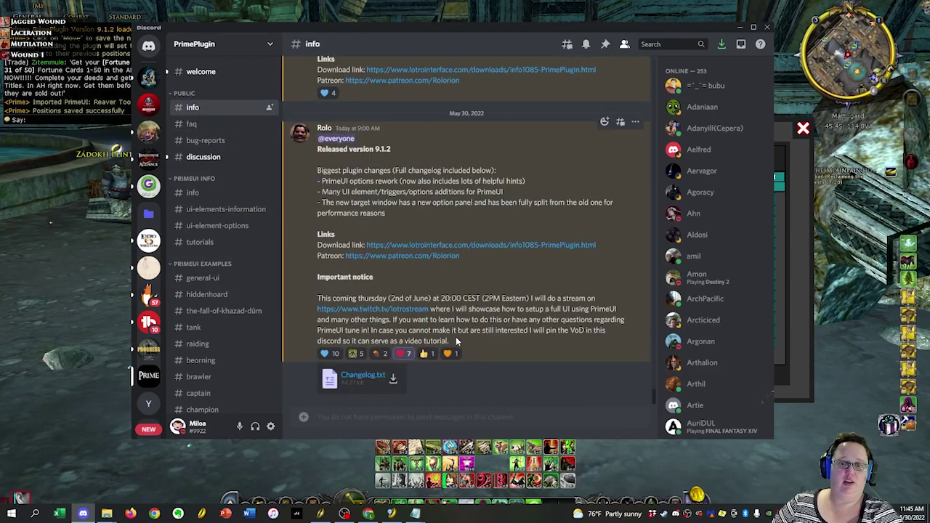